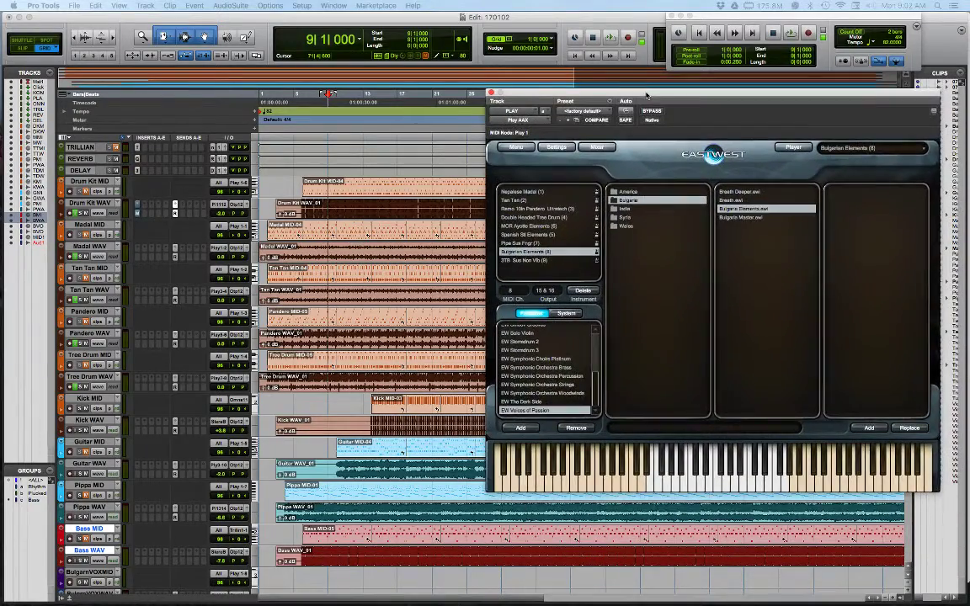
# - Examine the controls of the Bulgarian Elements instrument in Play's player view, and return to the instrument browser
pyautogui.moveTo(646, 94); pyautogui.dragTo(647, 107)
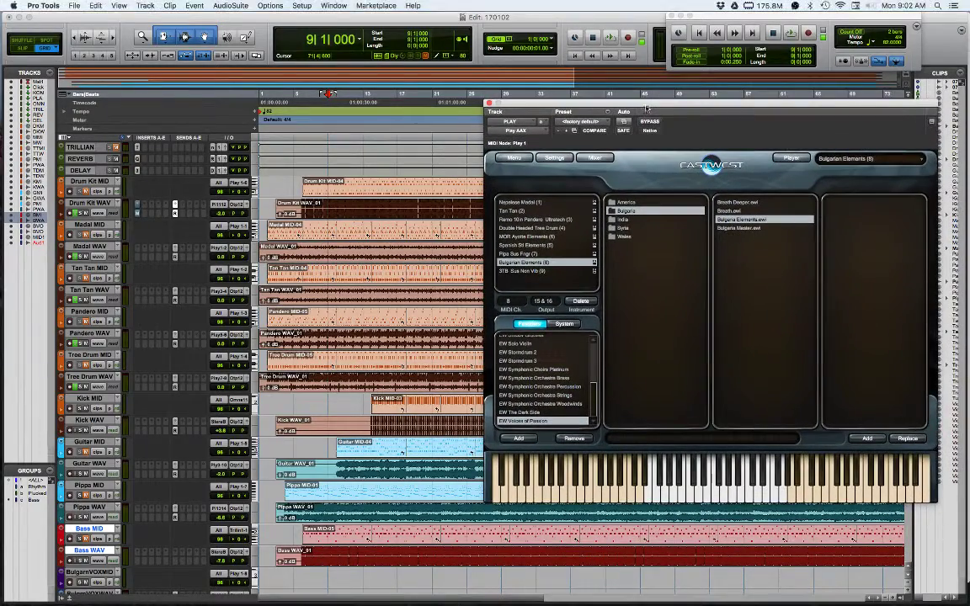
pyautogui.click(790, 159)
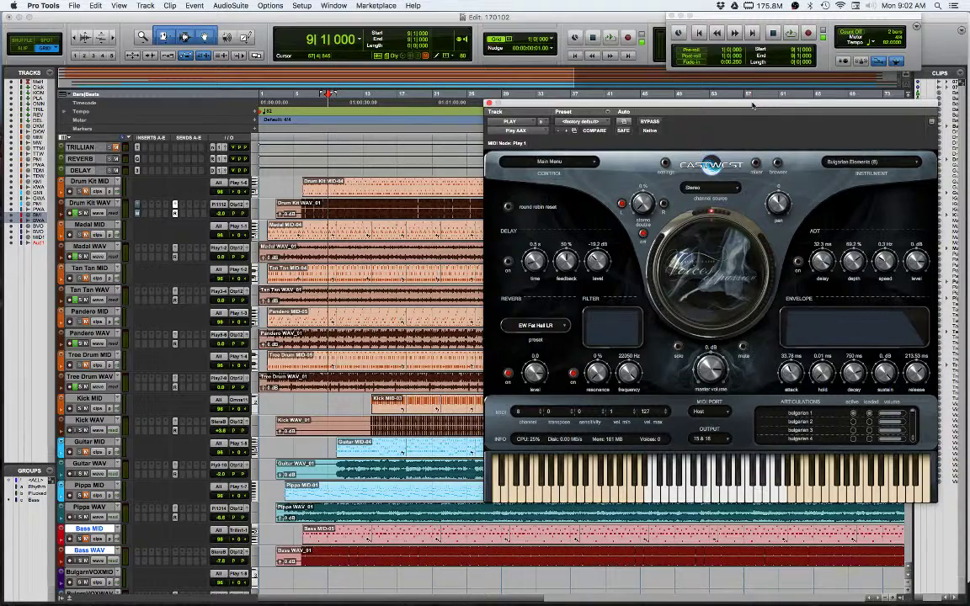
pyautogui.moveTo(752, 106); pyautogui.dragTo(684, 132)
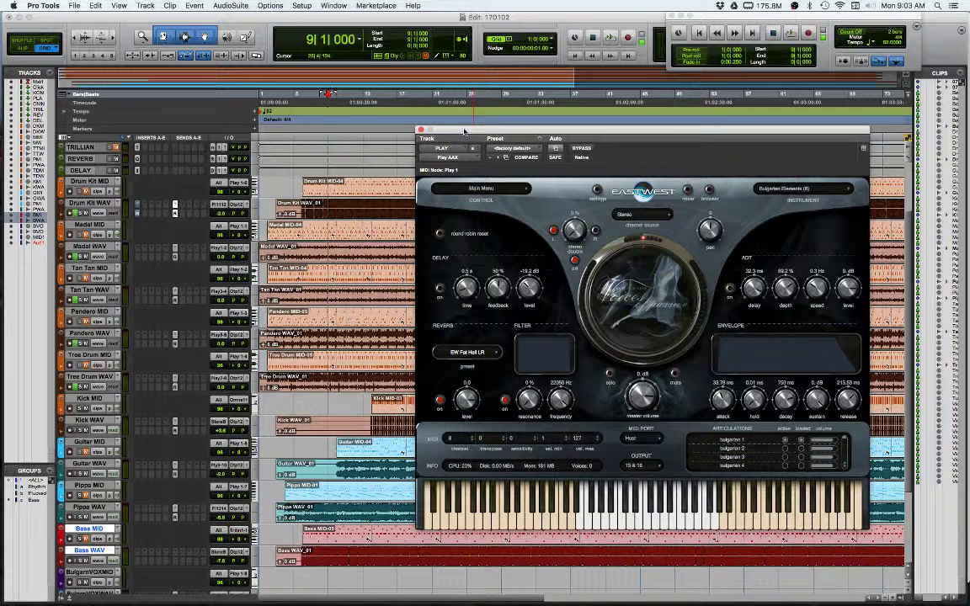
pyautogui.moveTo(463, 131); pyautogui.dragTo(607, 144)
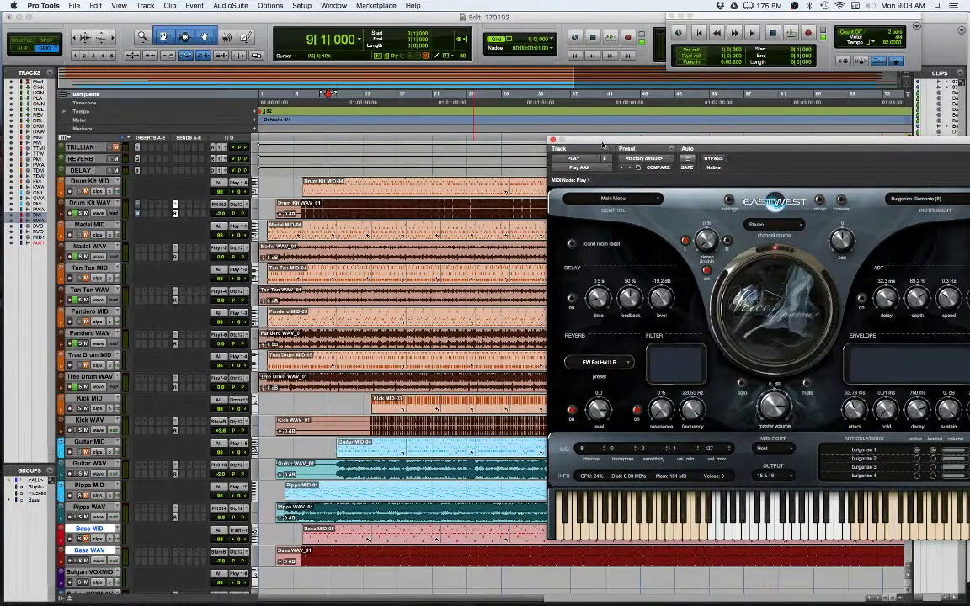
pyautogui.moveTo(595, 143); pyautogui.dragTo(530, 101)
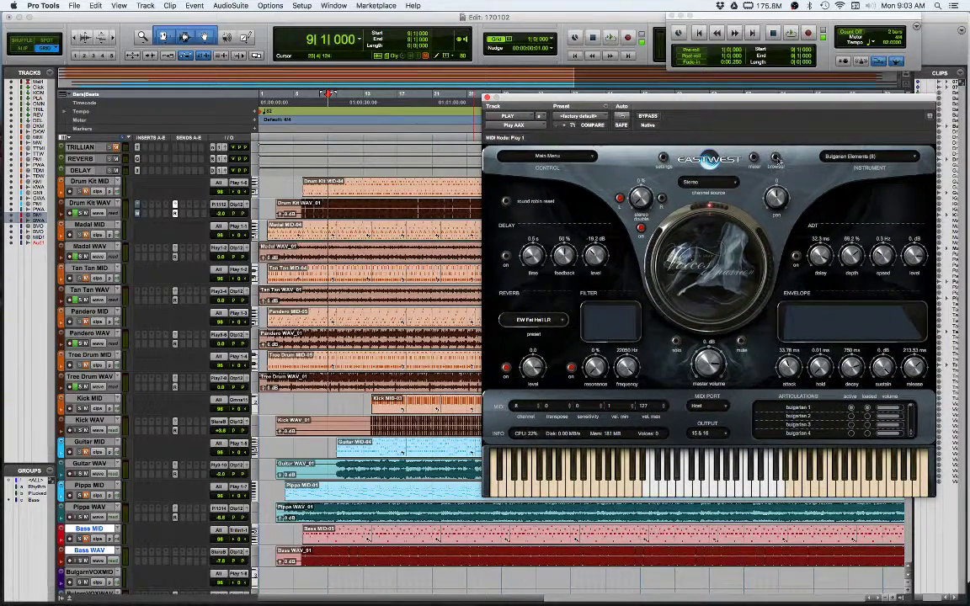
pyautogui.click(776, 159)
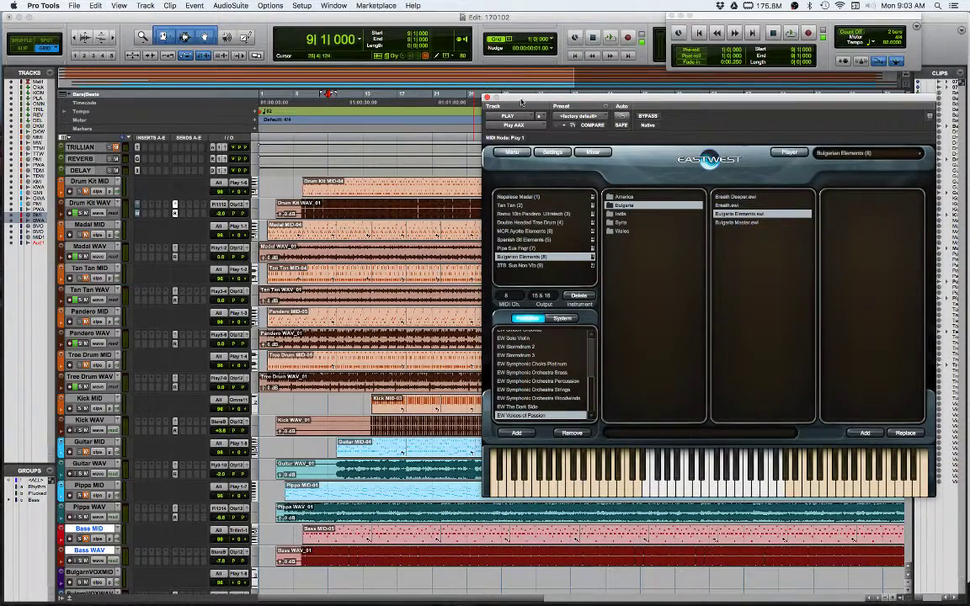
pyautogui.moveTo(521, 102); pyautogui.dragTo(421, 227)
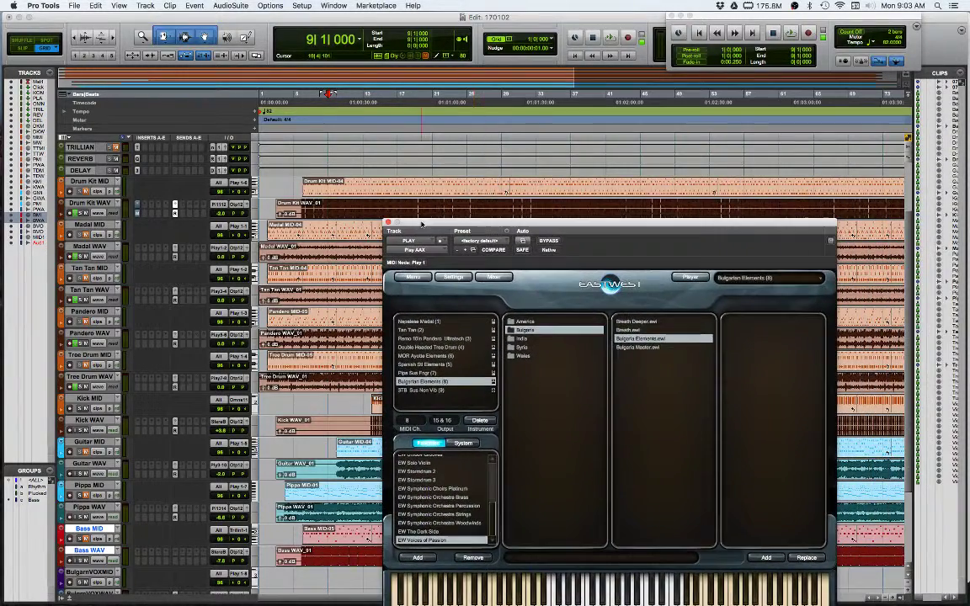
# - Record-enable the Drum Kit MID track and show the MOR Ayotte Elements instrument in Play's player view
pyautogui.click(71, 192)
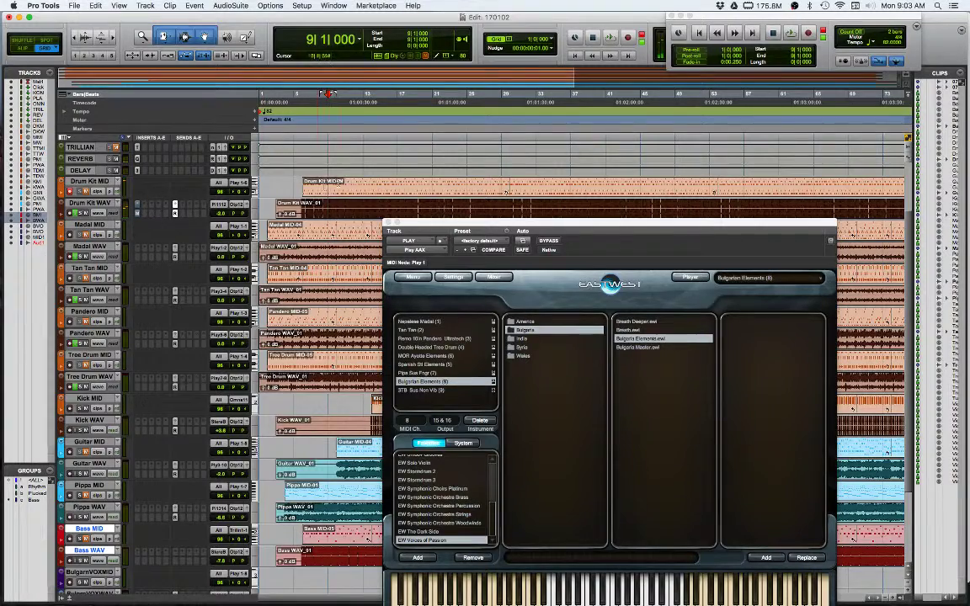
pyautogui.moveTo(501, 226); pyautogui.dragTo(495, 121)
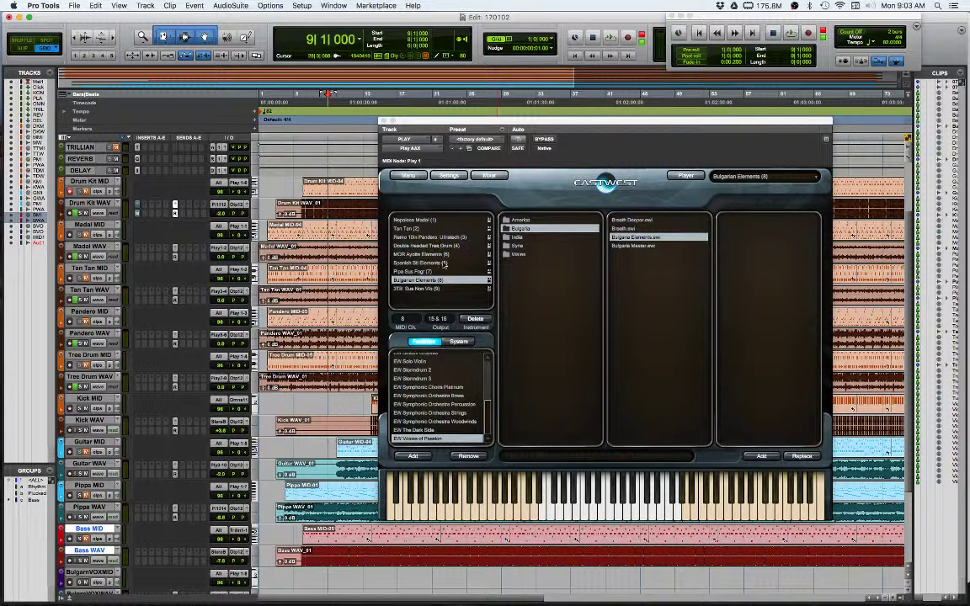
pyautogui.click(419, 255)
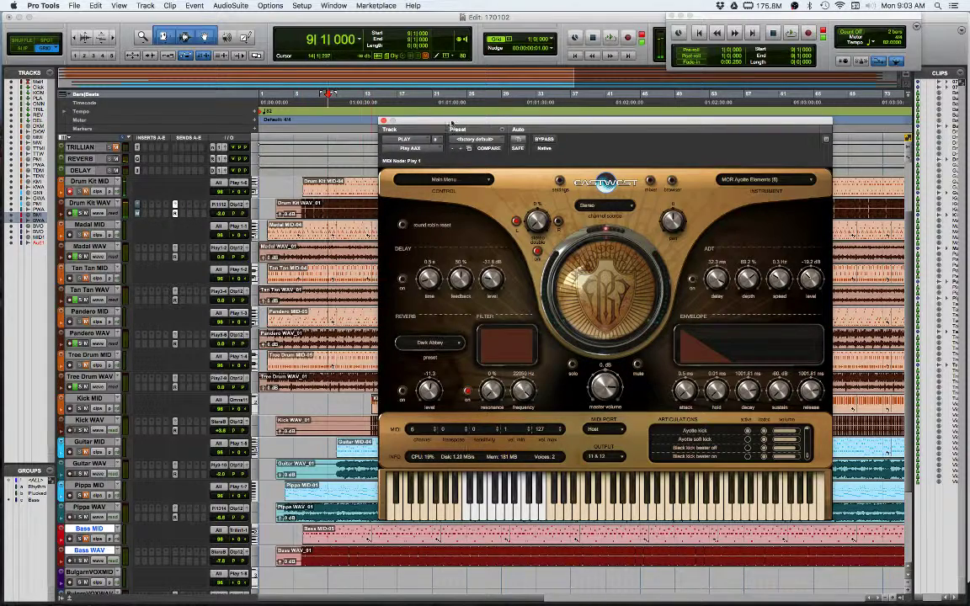
pyautogui.moveTo(427, 133); pyautogui.dragTo(483, 150)
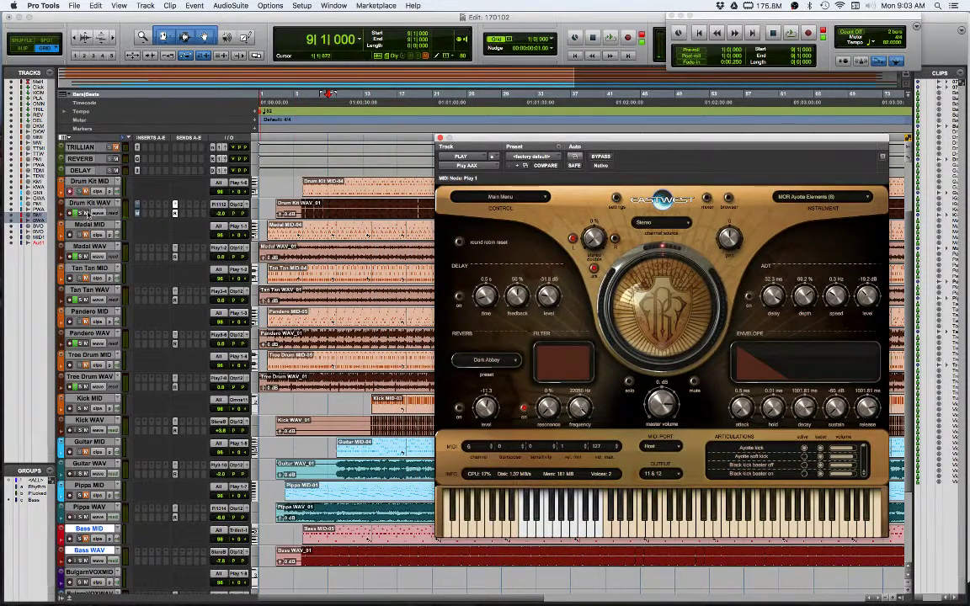
# - Play the session from bar 9 to audition the MOR Ayotte Elements drum kit, and stop playback
pyautogui.press('space')
pyautogui.press('space')
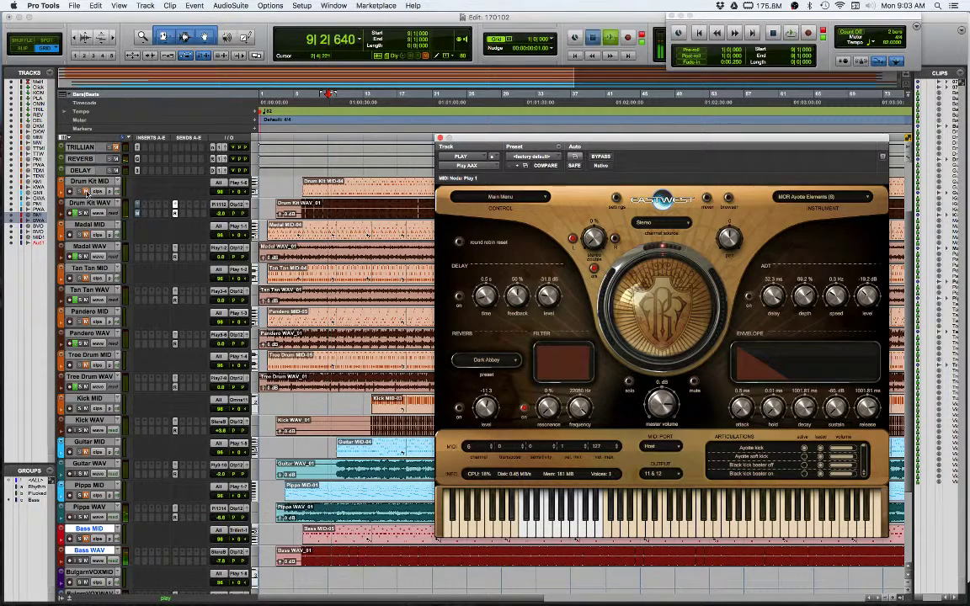
pyautogui.press('space')
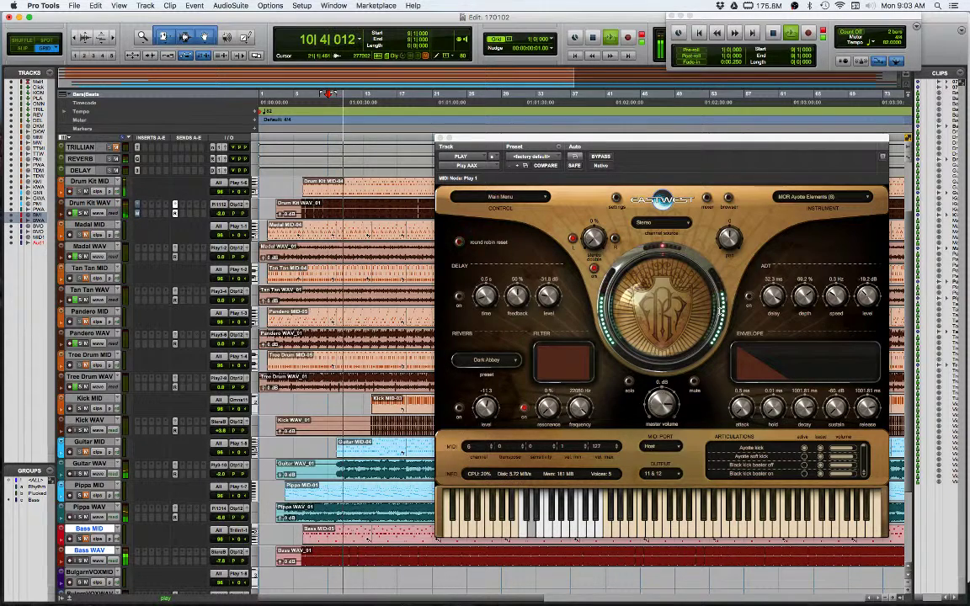
pyautogui.press('space')
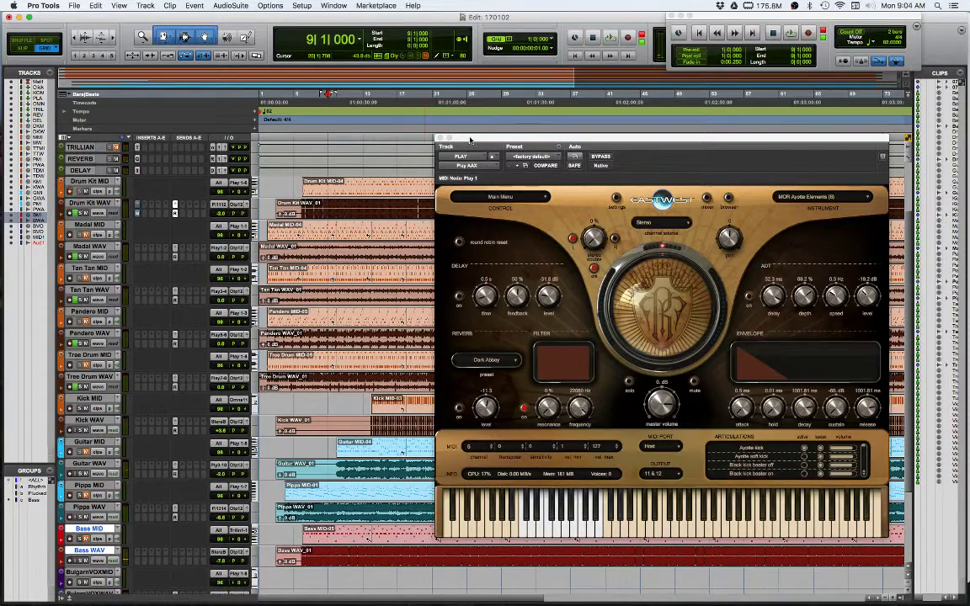
# - Switch Play back to its instrument browser and clear its window away from the Edit window
pyautogui.moveTo(470, 140); pyautogui.dragTo(421, 102)
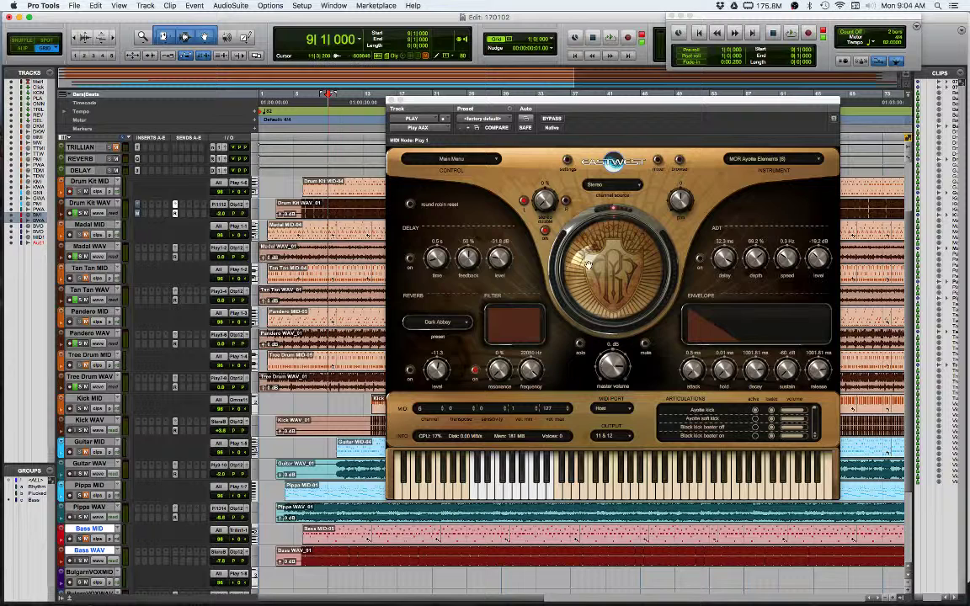
pyautogui.click(682, 160)
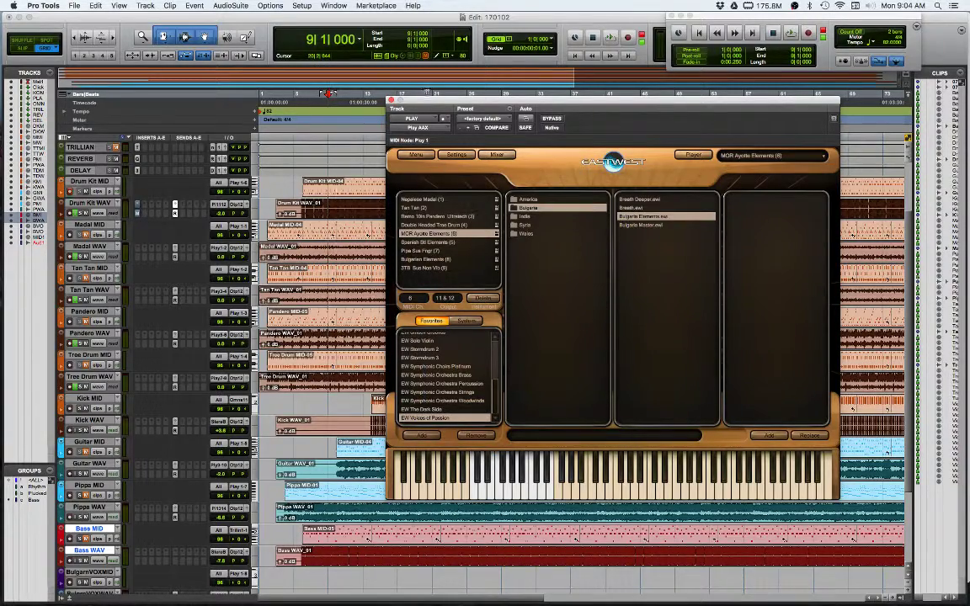
pyautogui.moveTo(427, 101); pyautogui.dragTo(969, 169)
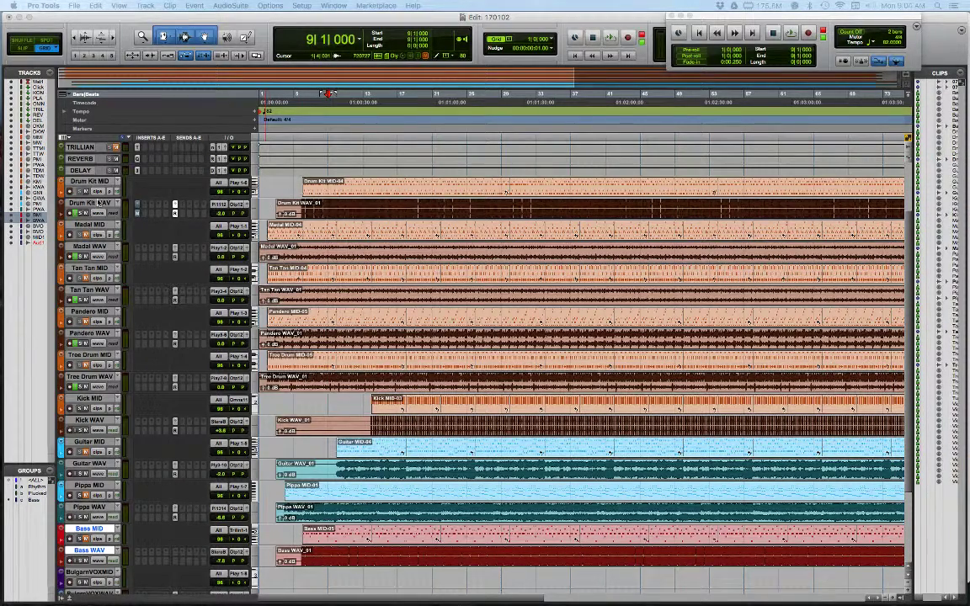
pyautogui.click(150, 191)
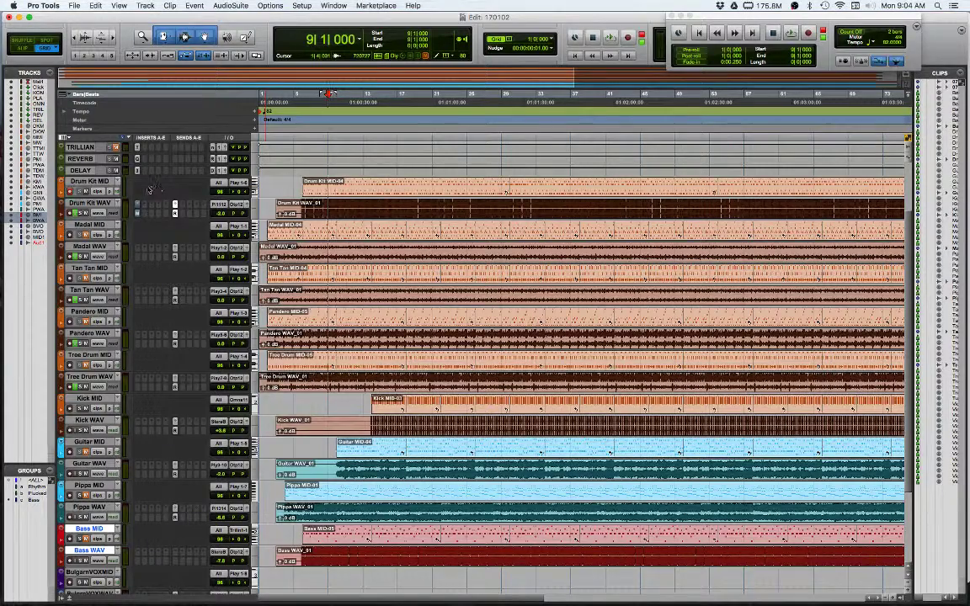
# - Place the edit cursor at bar 5 and open the Klanghelm compressor inserted on the Drum Kit WAV track
pyautogui.scroll(3, 144, 175)
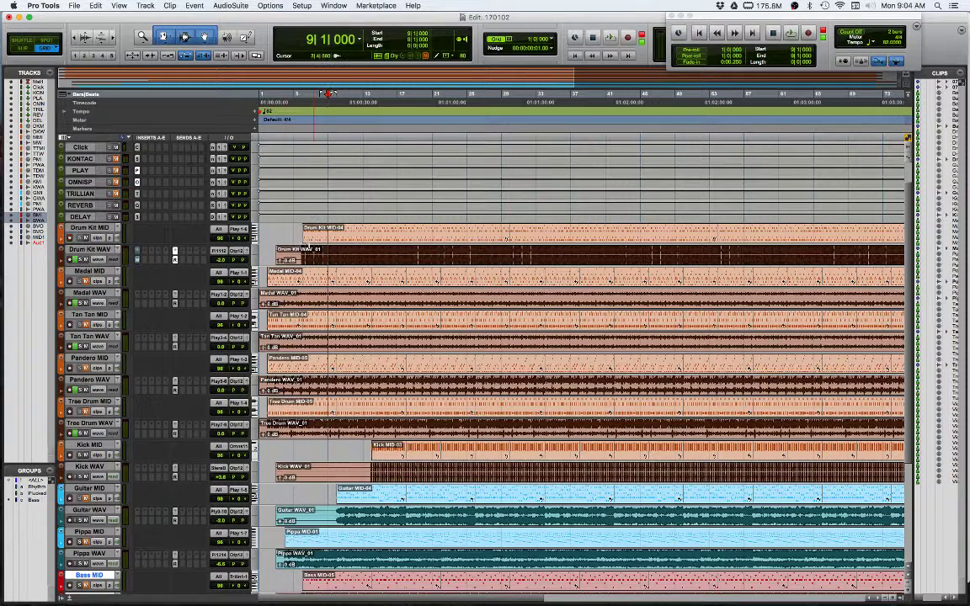
pyautogui.click(292, 253)
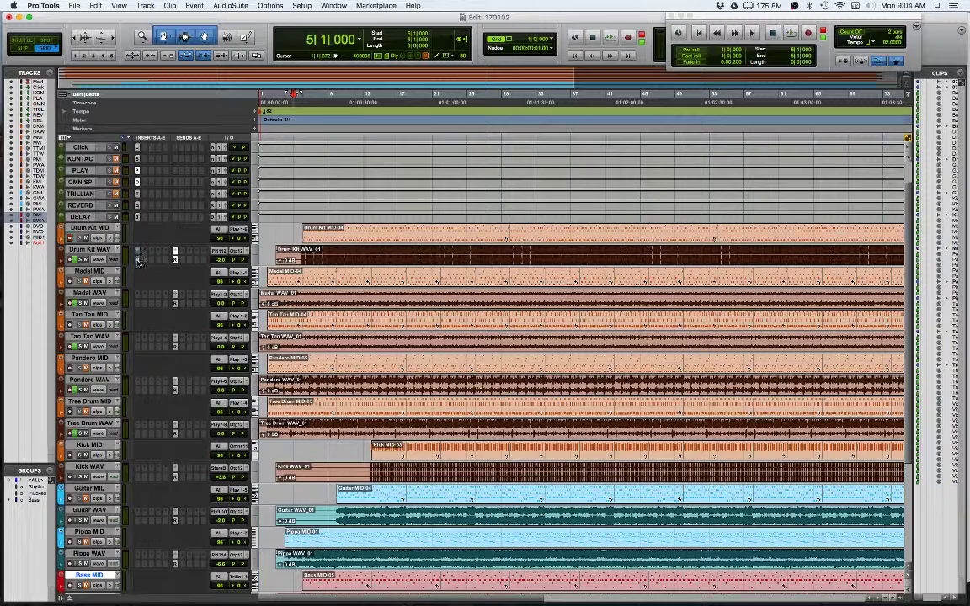
pyautogui.click(304, 252)
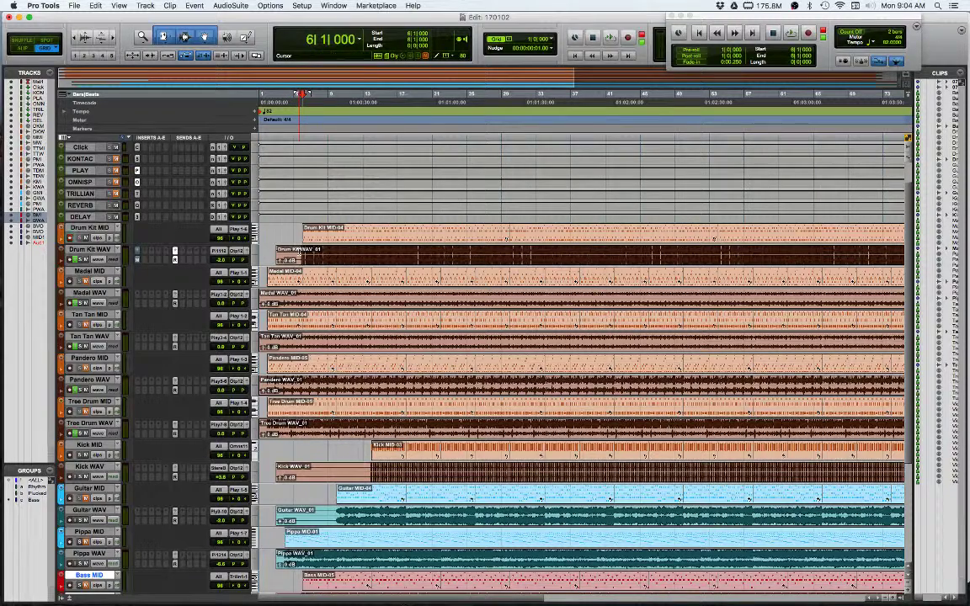
pyautogui.click(294, 252)
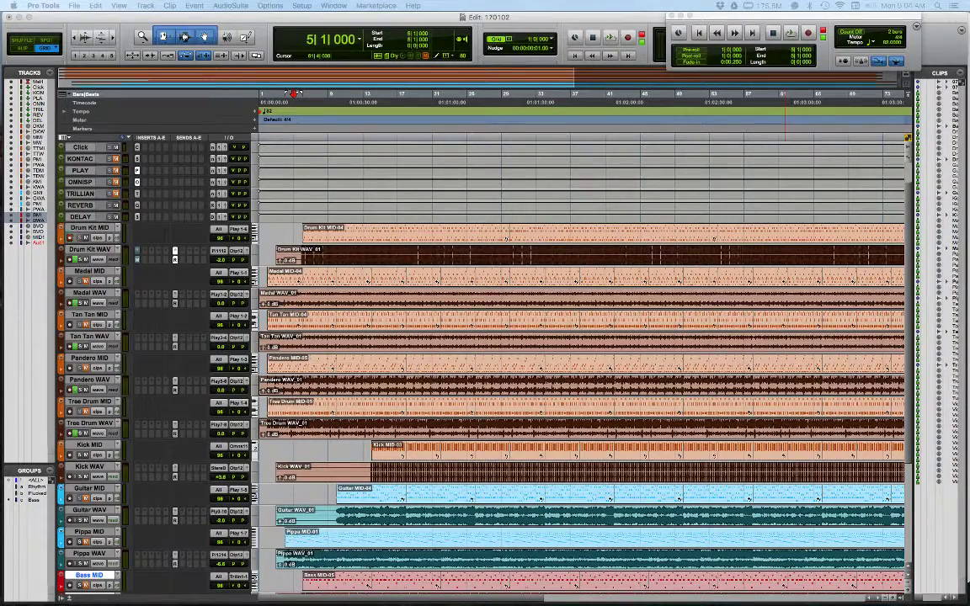
pyautogui.moveTo(536, 204); pyautogui.dragTo(649, 74)
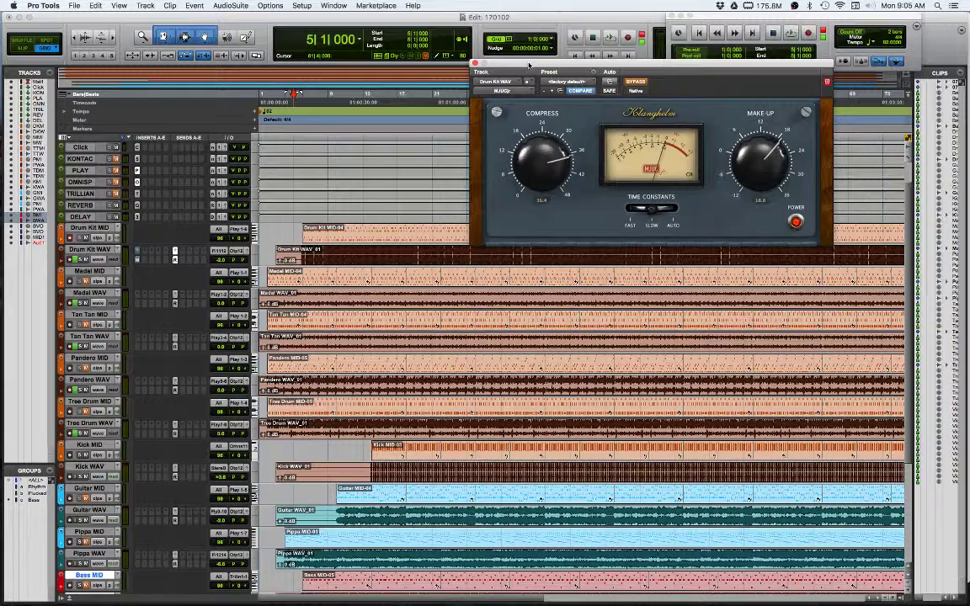
pyautogui.moveTo(529, 65); pyautogui.dragTo(484, 19)
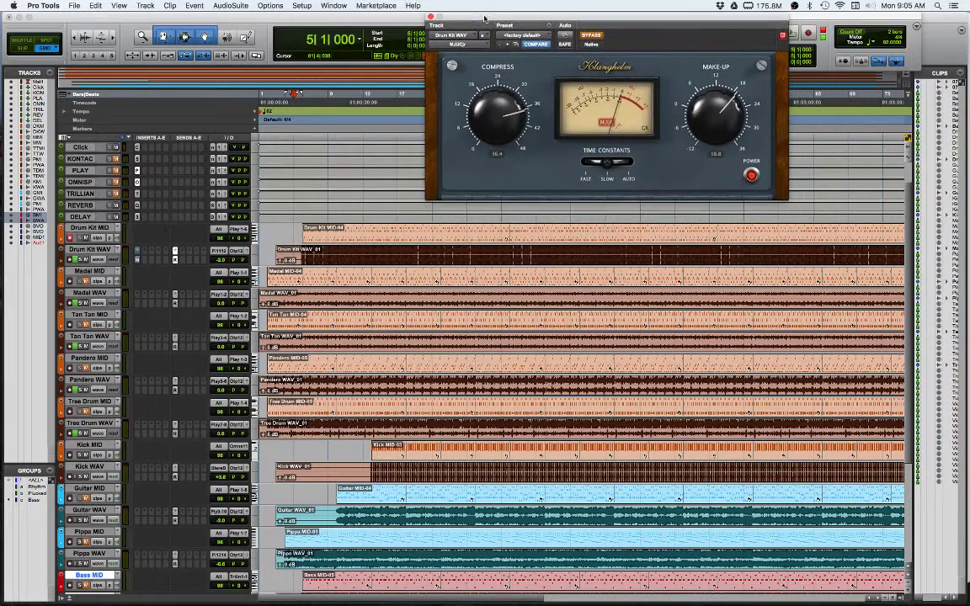
# - Take the inserts on the Drum Kit WAV track out of bypass and start playback from bar 5
pyautogui.keyDown('super'); pyautogui.click(136, 256); pyautogui.keyUp('super')
pyautogui.press('space')
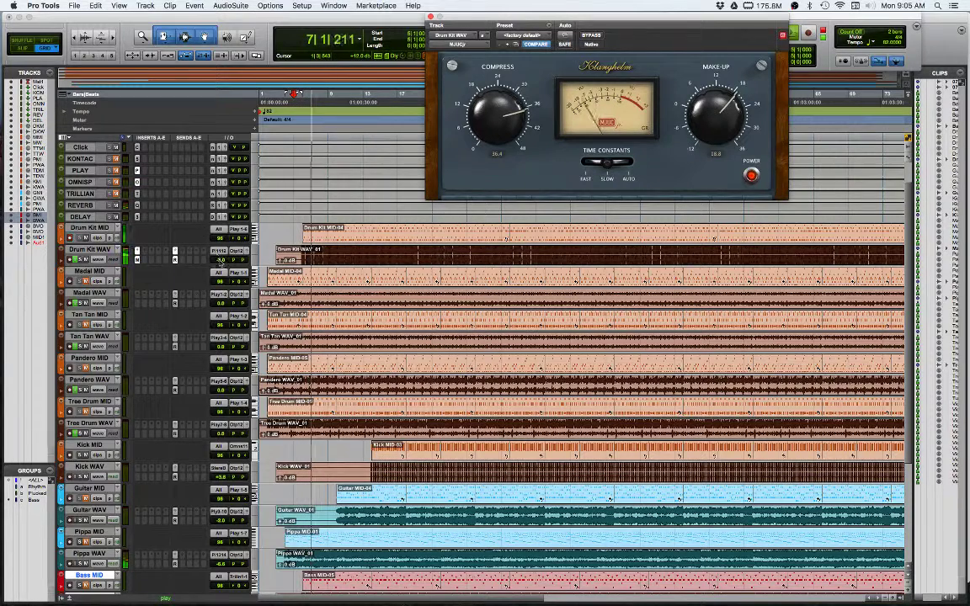
pyautogui.keyDown('super'); pyautogui.click(138, 260); pyautogui.keyUp('super')
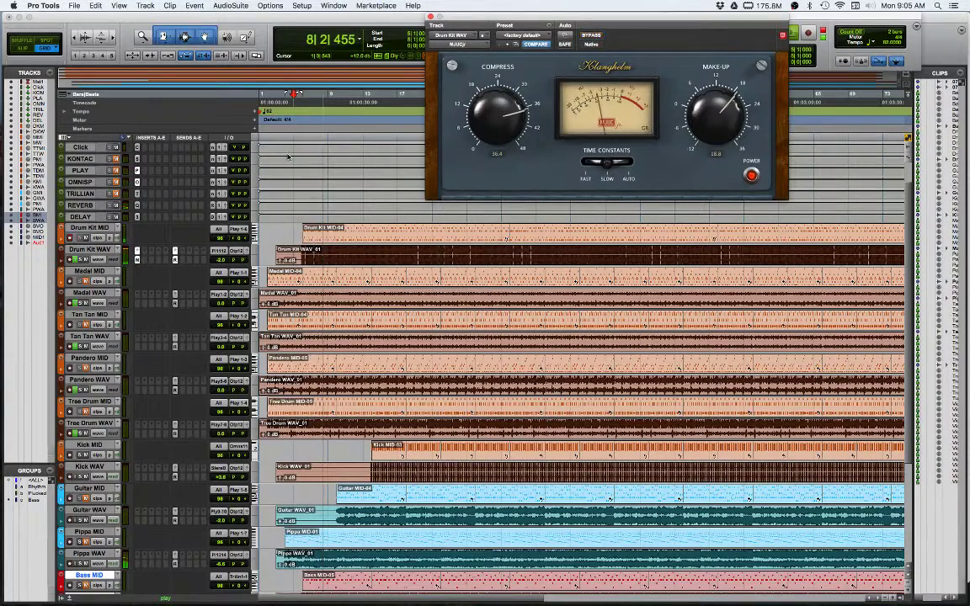
# - Set the Drum Kit WAV compressor's Compress to 29.5 and its Make-Up to 9.8
pyautogui.moveTo(498, 110); pyautogui.dragTo(500, 153)
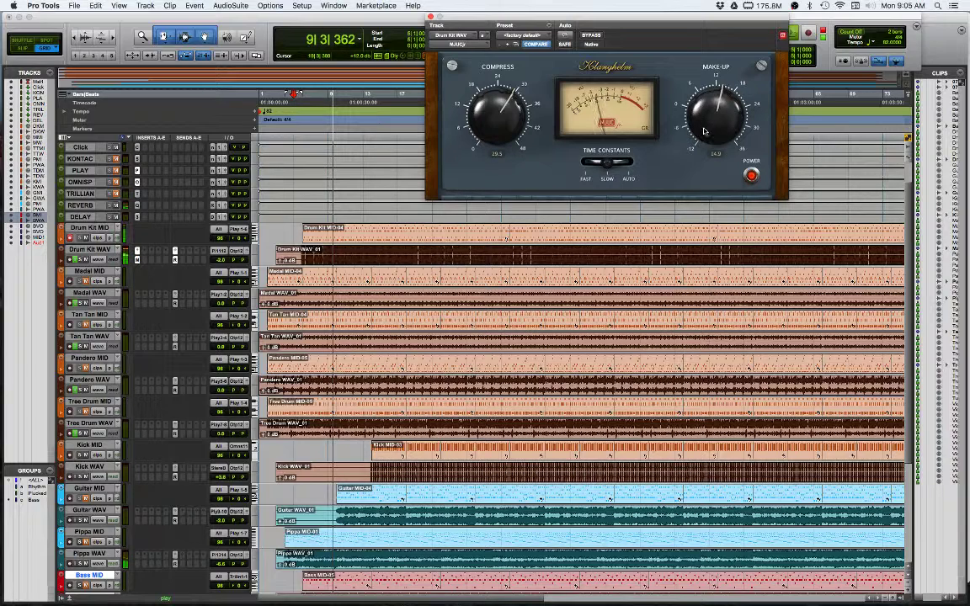
pyautogui.moveTo(704, 131); pyautogui.dragTo(705, 151)
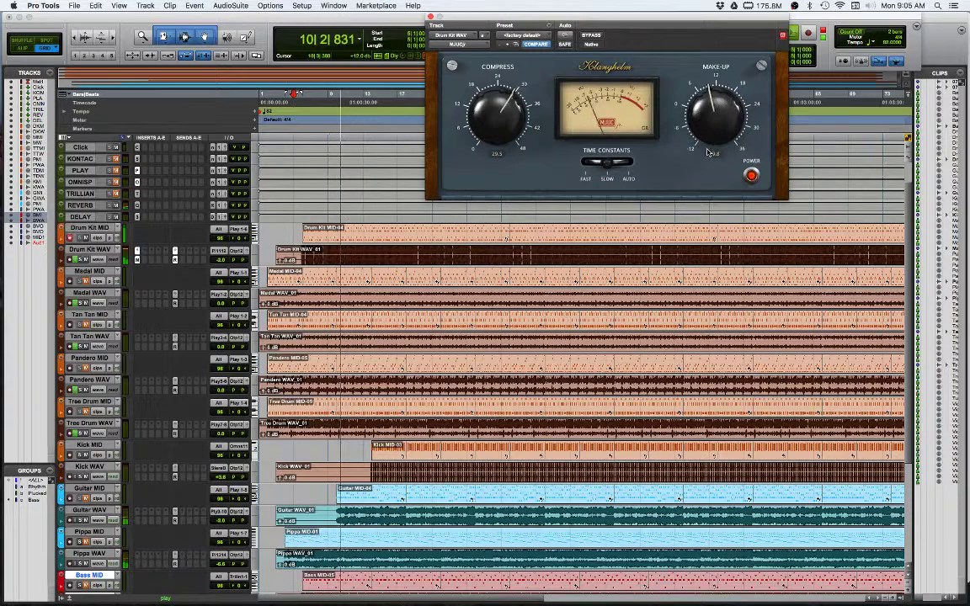
pyautogui.click(141, 261)
pyautogui.moveTo(190, 271)
pyautogui.moveTo(269, 284)
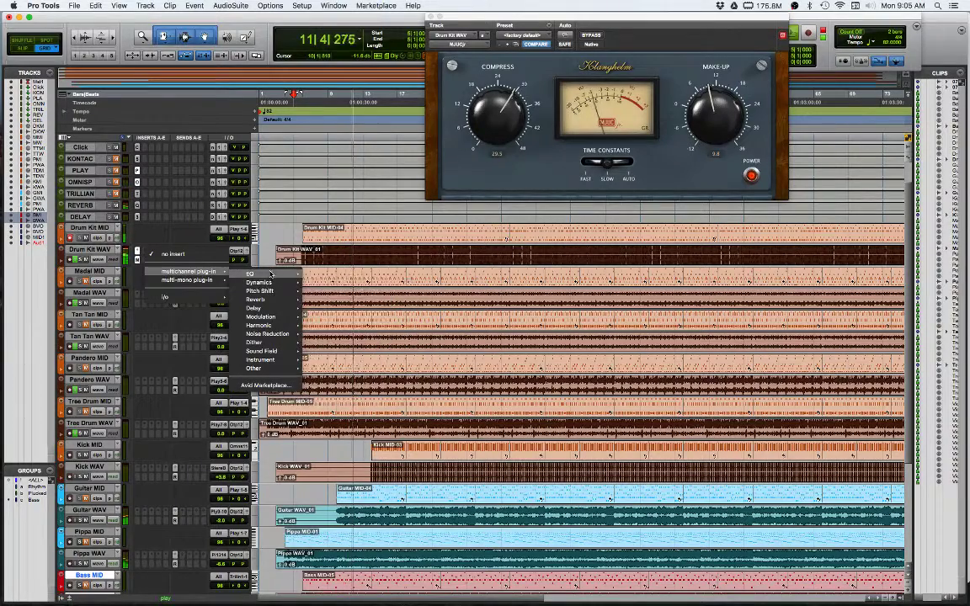
pyautogui.moveTo(286, 310)
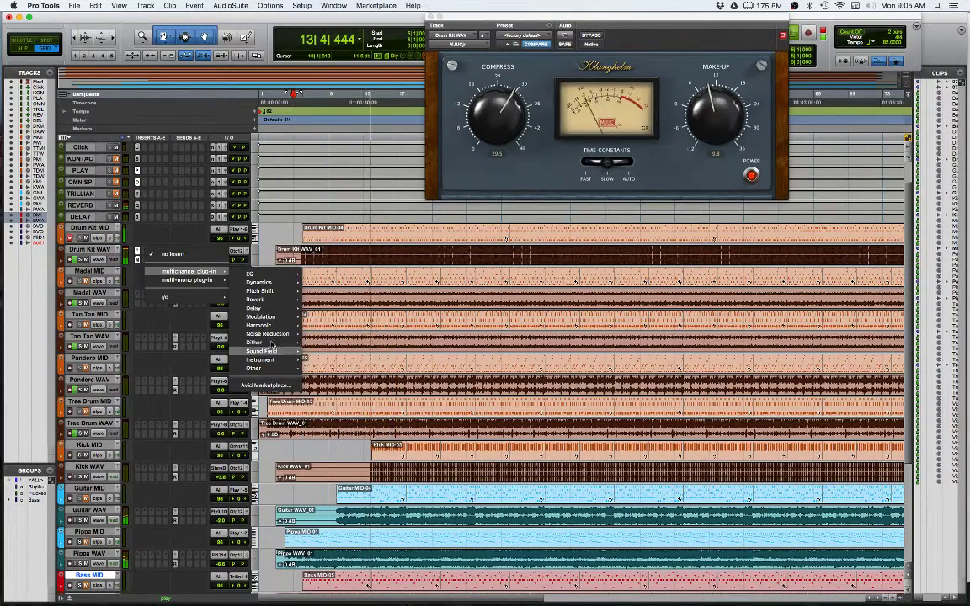
pyautogui.click(156, 237)
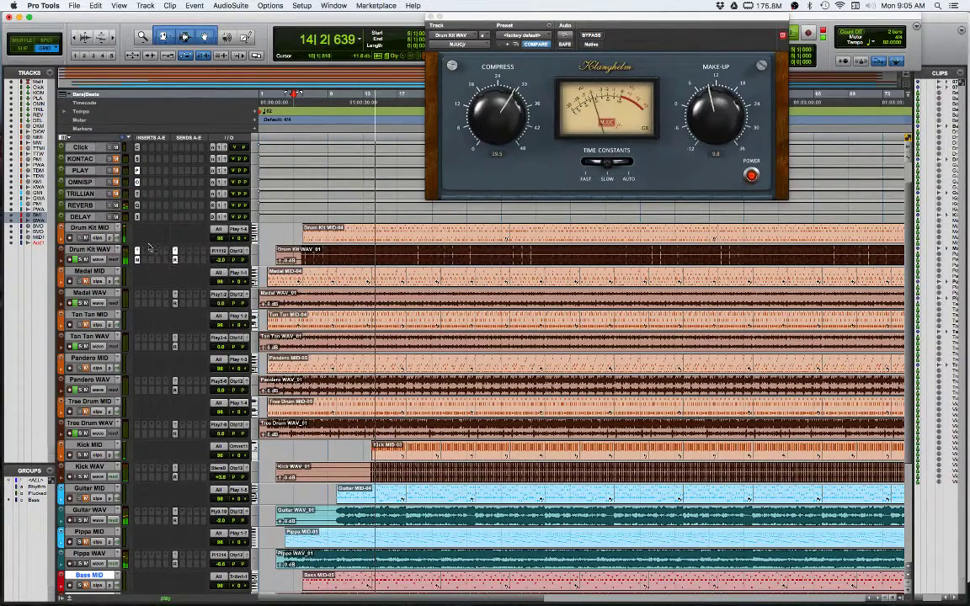
# - Stop playback, place the edit cursor at bar 3, and audition the session from there
pyautogui.press('space')
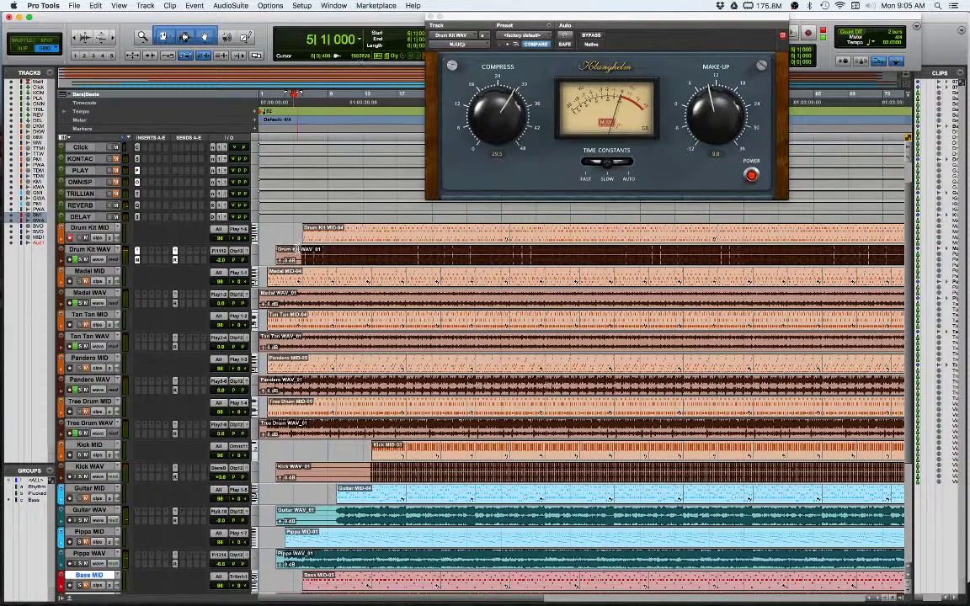
pyautogui.click(299, 250)
pyautogui.click(279, 299)
pyautogui.press('space')
pyautogui.press('space')
pyautogui.press('space')
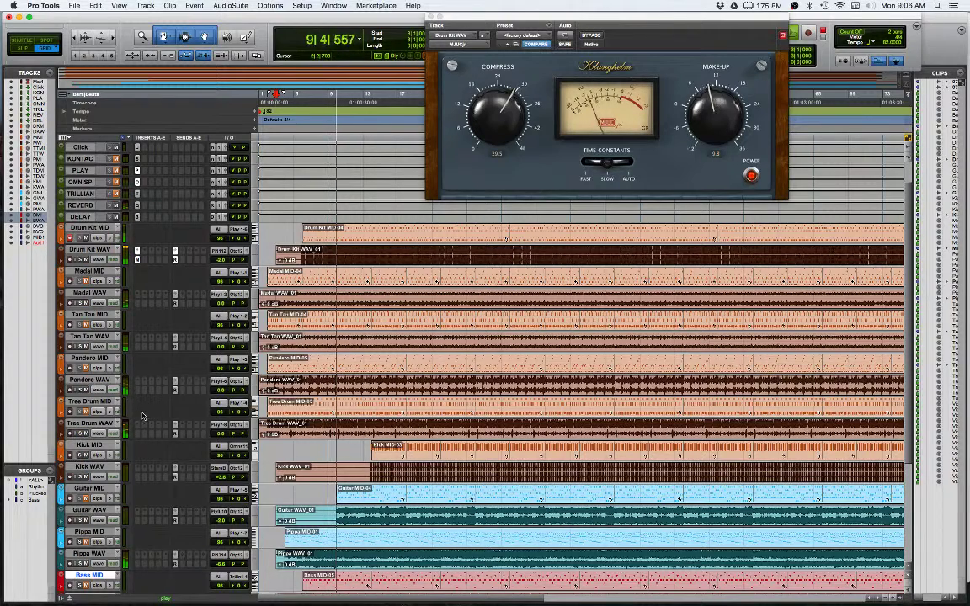
pyautogui.press('space')
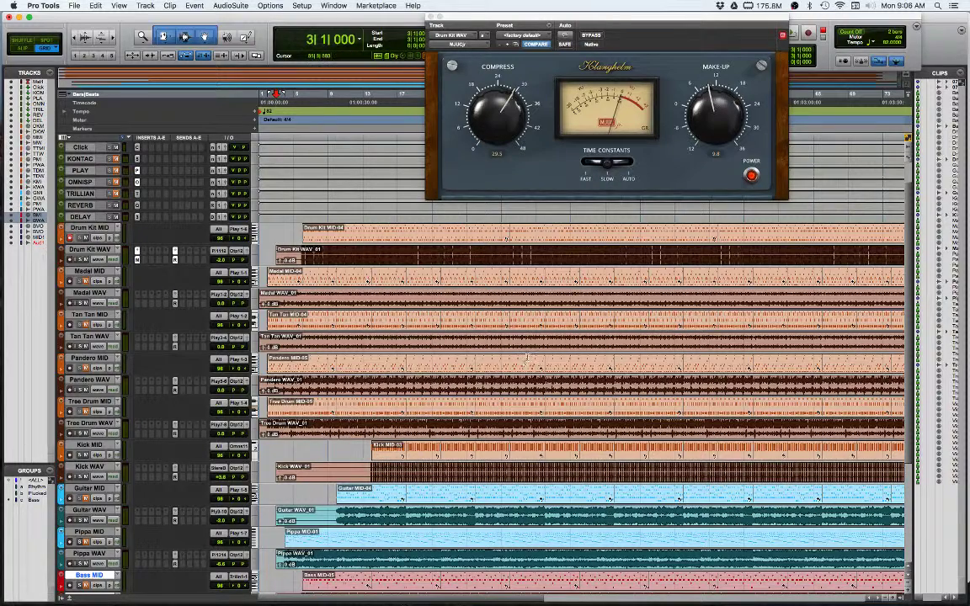
# - Bring up Play's MOR Ayotte Elements instrument and lay out its window beside the Drum Kit WAV compressor
pyautogui.moveTo(581, 146); pyautogui.dragTo(606, 170)
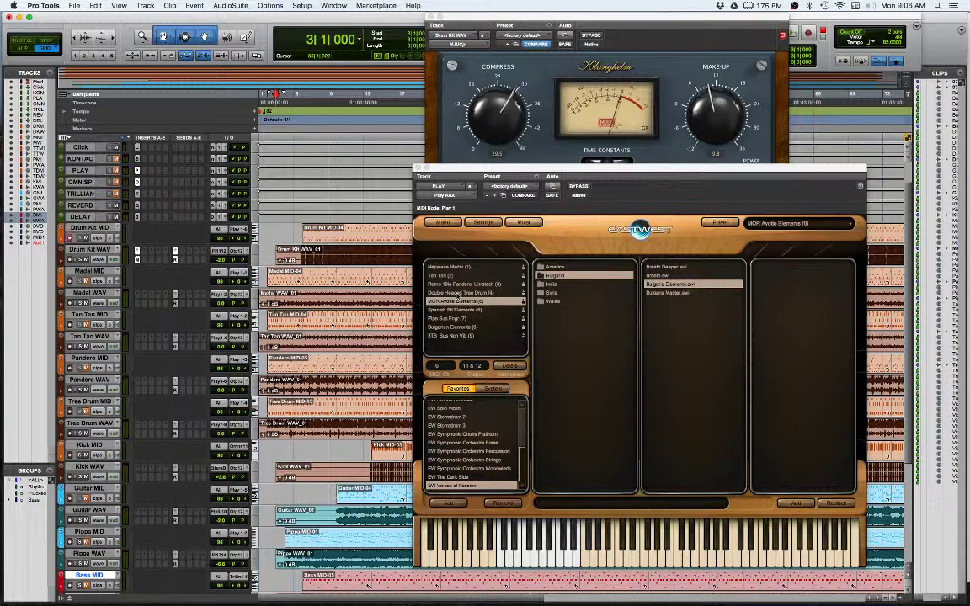
pyautogui.moveTo(465, 173); pyautogui.dragTo(808, 137)
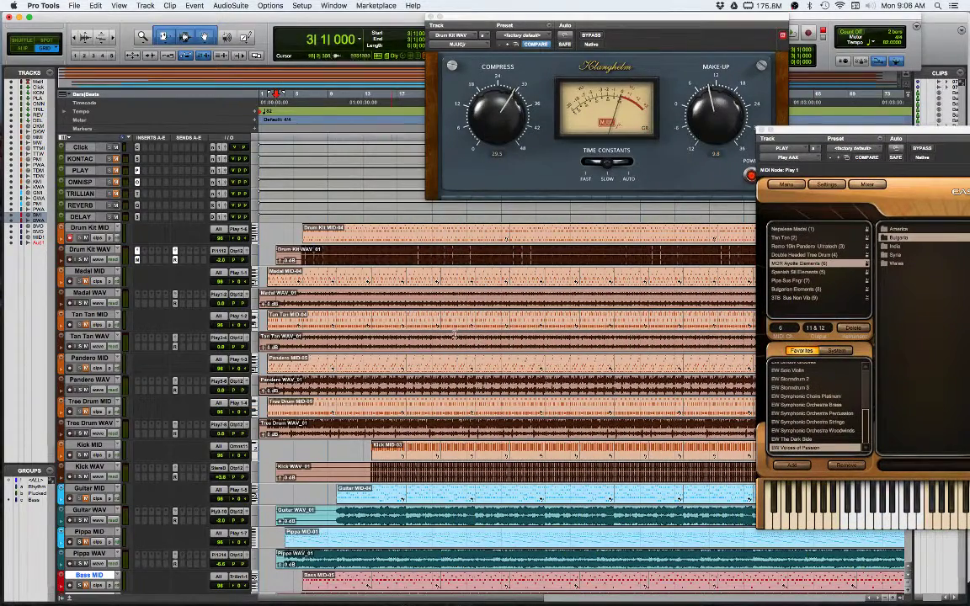
pyautogui.click(321, 233)
pyautogui.moveTo(849, 131); pyautogui.dragTo(557, 56)
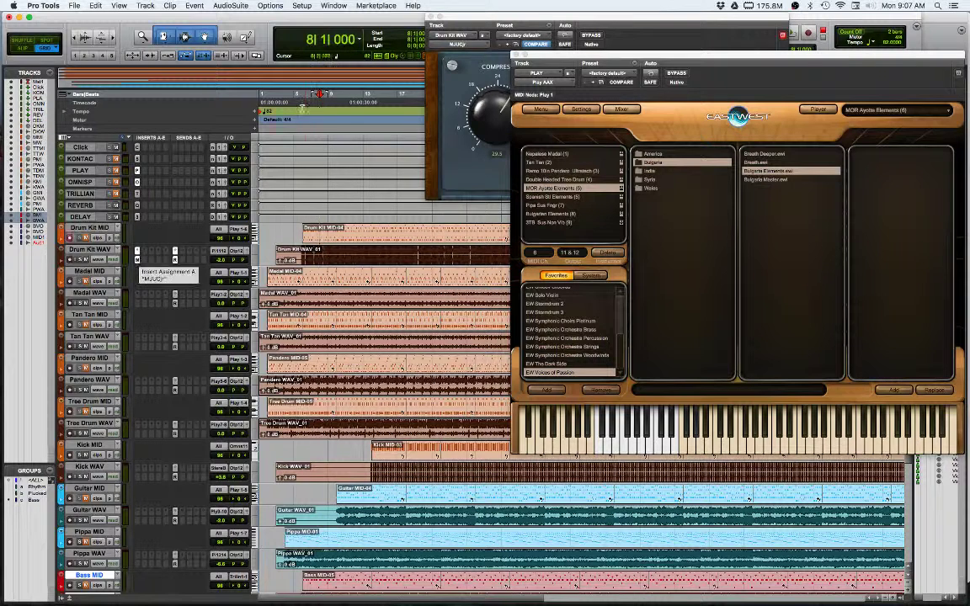
pyautogui.click(138, 261)
pyautogui.moveTo(253, 123); pyautogui.dragTo(343, 309)
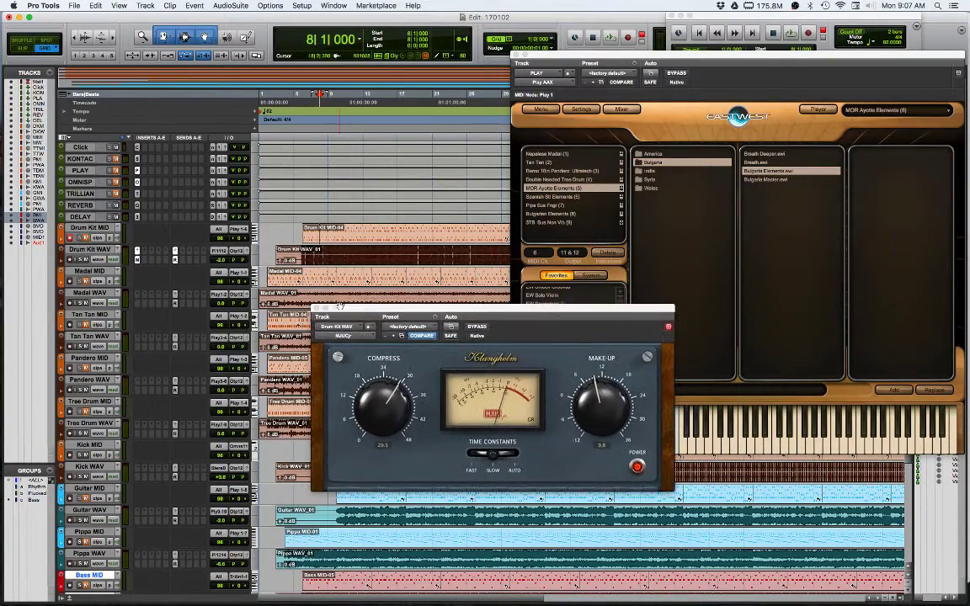
# - Select the REVERB and DELAY tracks in turn, and enlarge the Drum Kit WAV track to show its inserts and sends
pyautogui.click(84, 207)
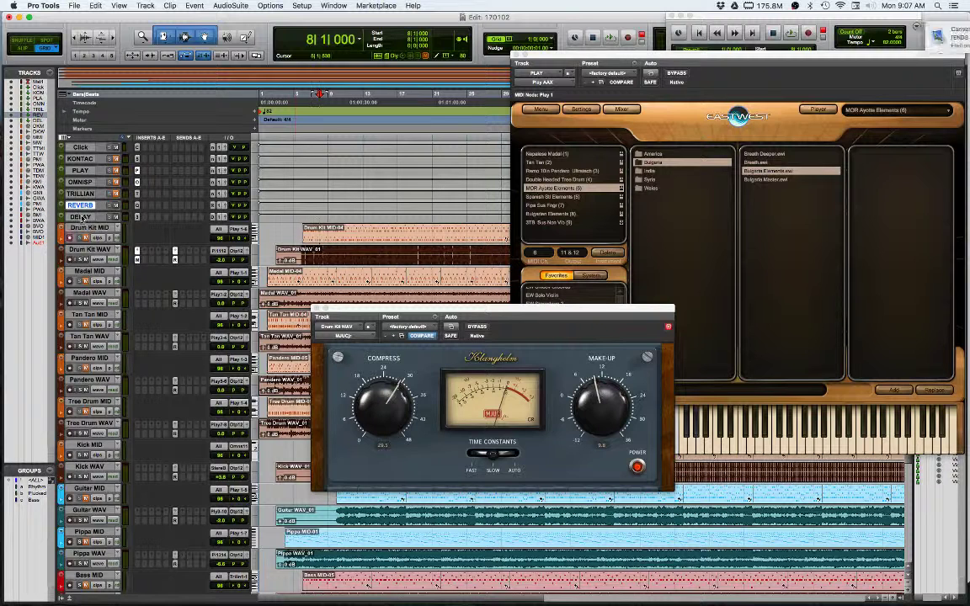
pyautogui.click(83, 218)
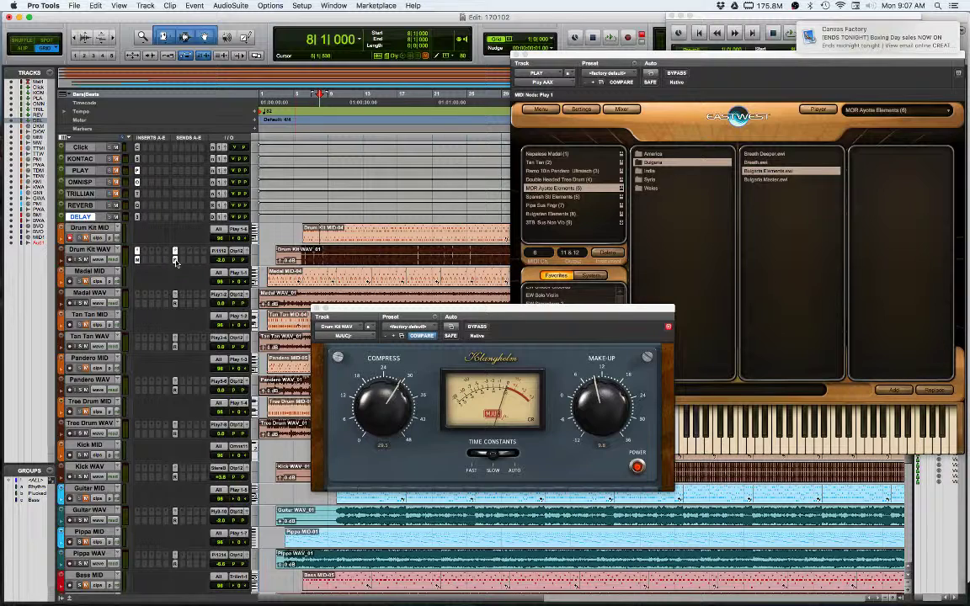
pyautogui.moveTo(114, 265); pyautogui.dragTo(113, 293)
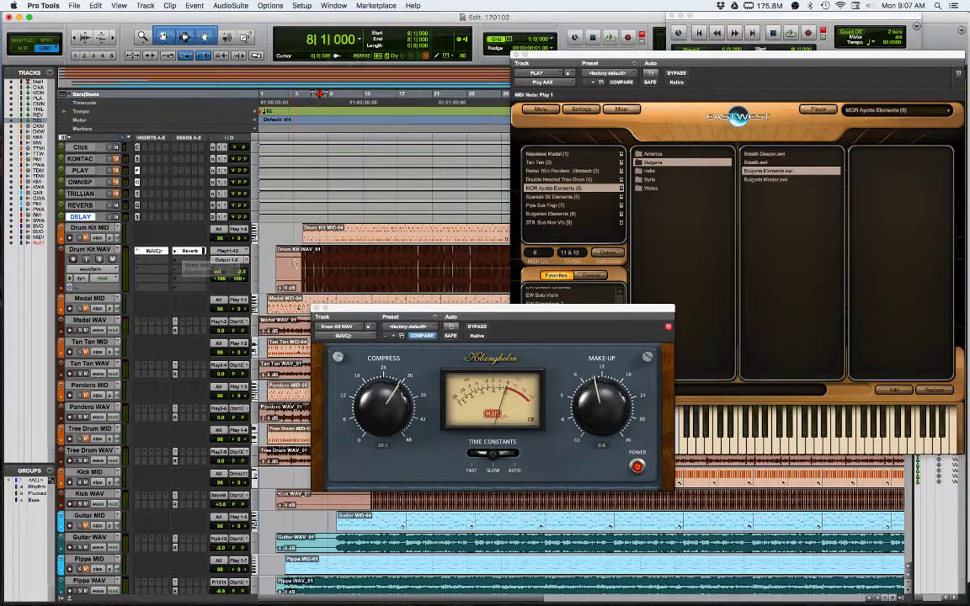
pyautogui.click(302, 262)
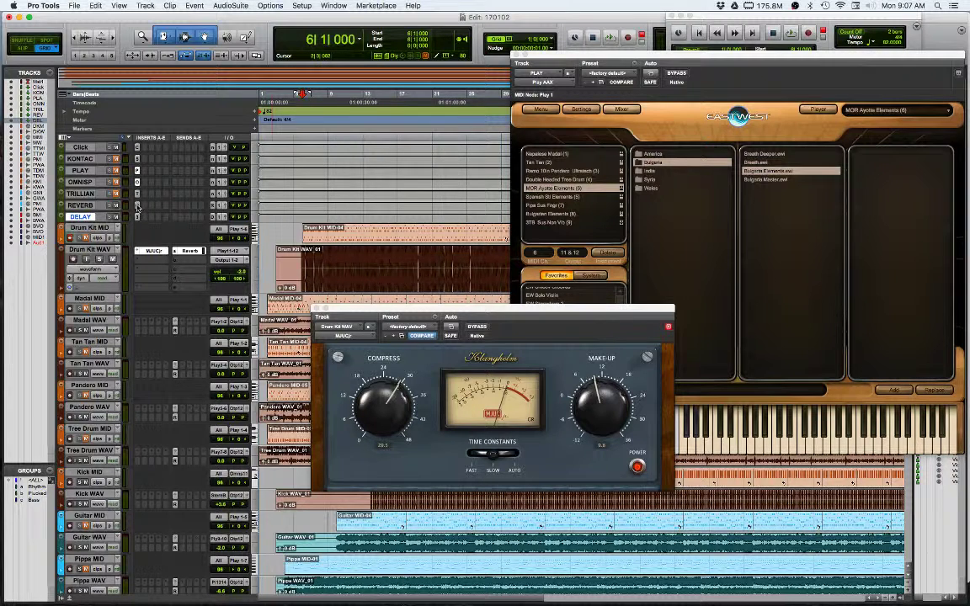
pyautogui.click(81, 206)
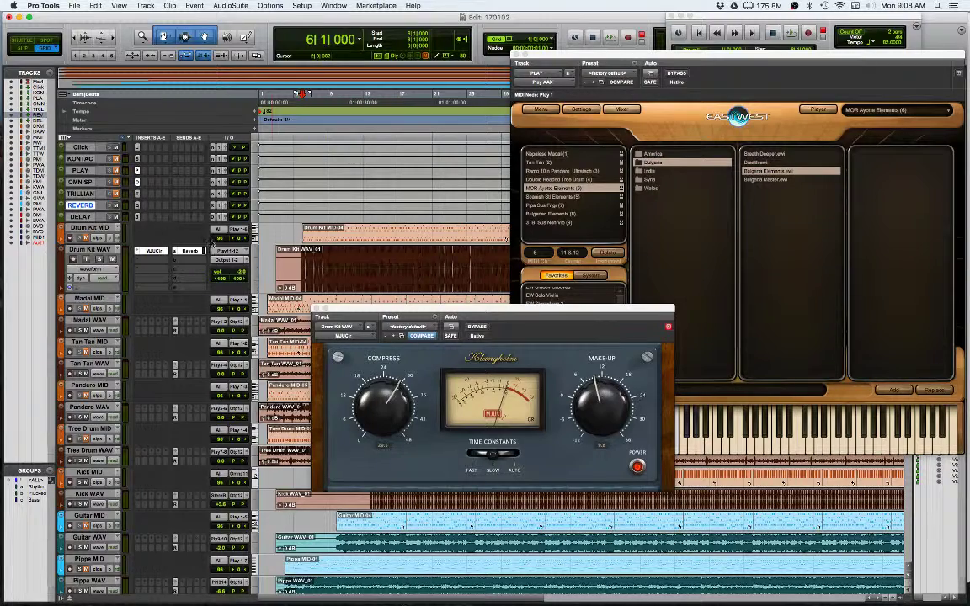
# - Add a send to the Delay (Stereo) bus on the Drum Kit WAV track at 0.0 and audition it from bar 6
pyautogui.moveTo(352, 312); pyautogui.dragTo(897, 230)
pyautogui.click(189, 259)
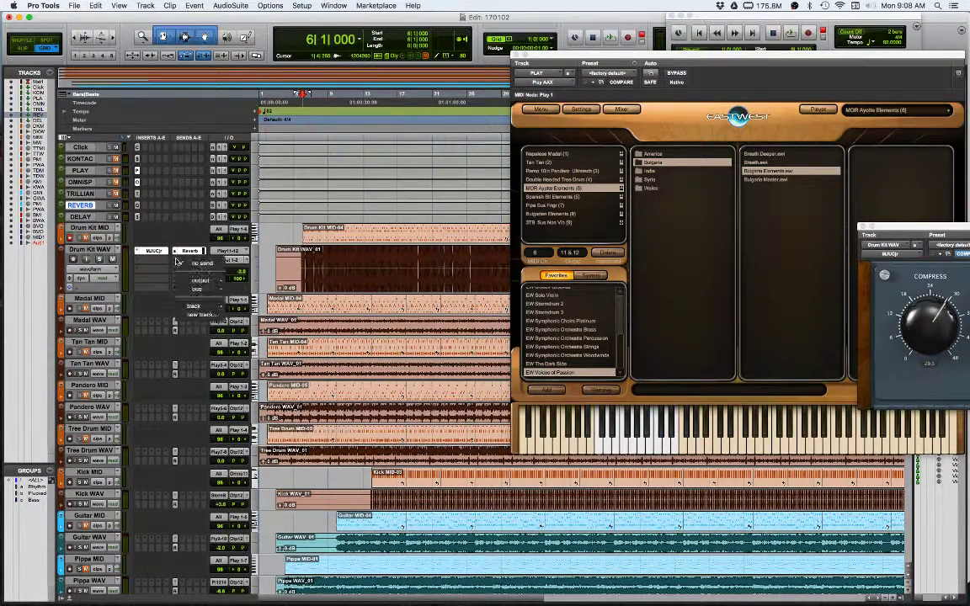
pyautogui.moveTo(210, 283)
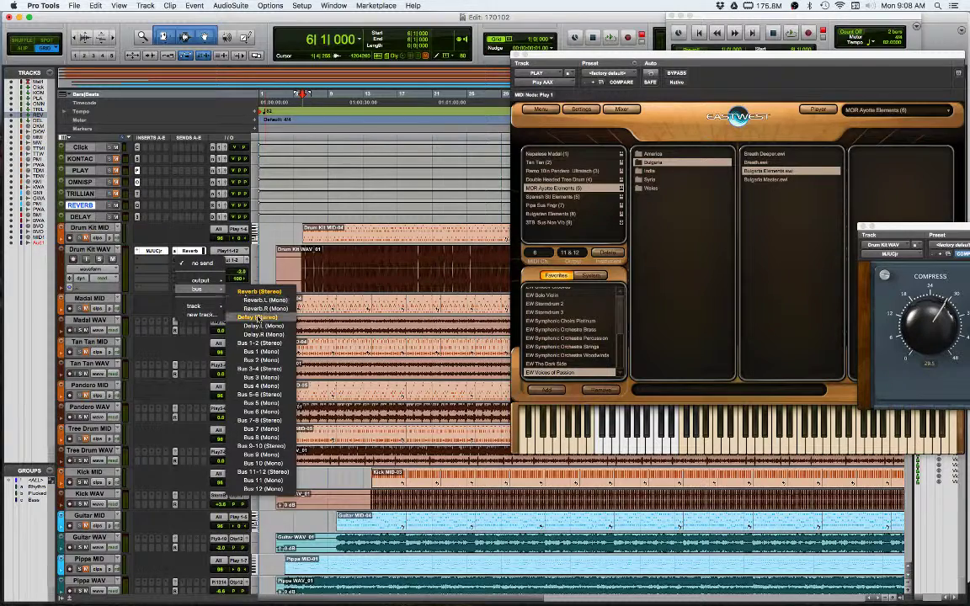
pyautogui.click(236, 286)
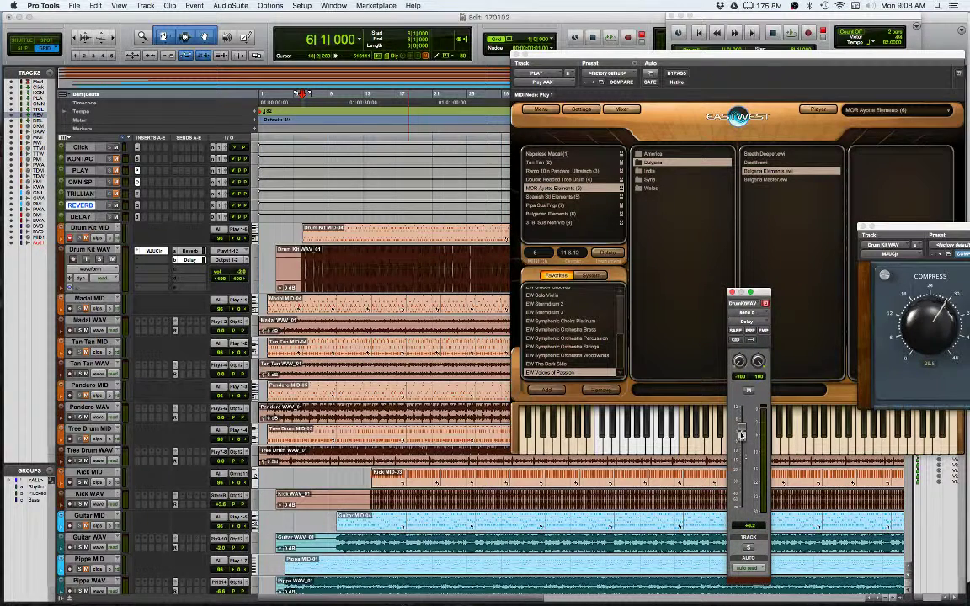
pyautogui.moveTo(741, 433); pyautogui.dragTo(741, 433)
pyautogui.press('space')
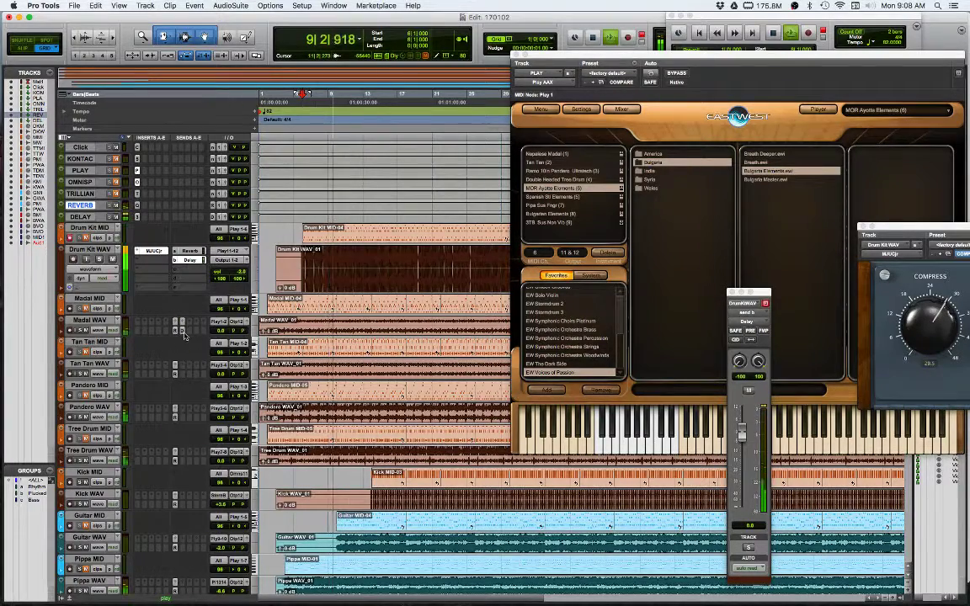
# - Remove the Delay send from the Drum Kit WAV track and close its send window
pyautogui.click(186, 251)
pyautogui.click(198, 244)
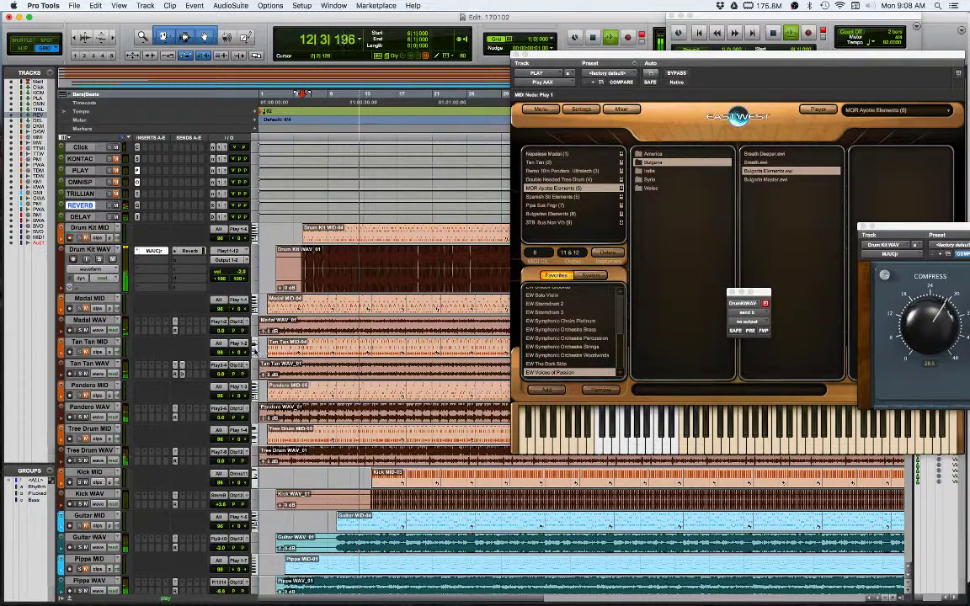
pyautogui.click(179, 367)
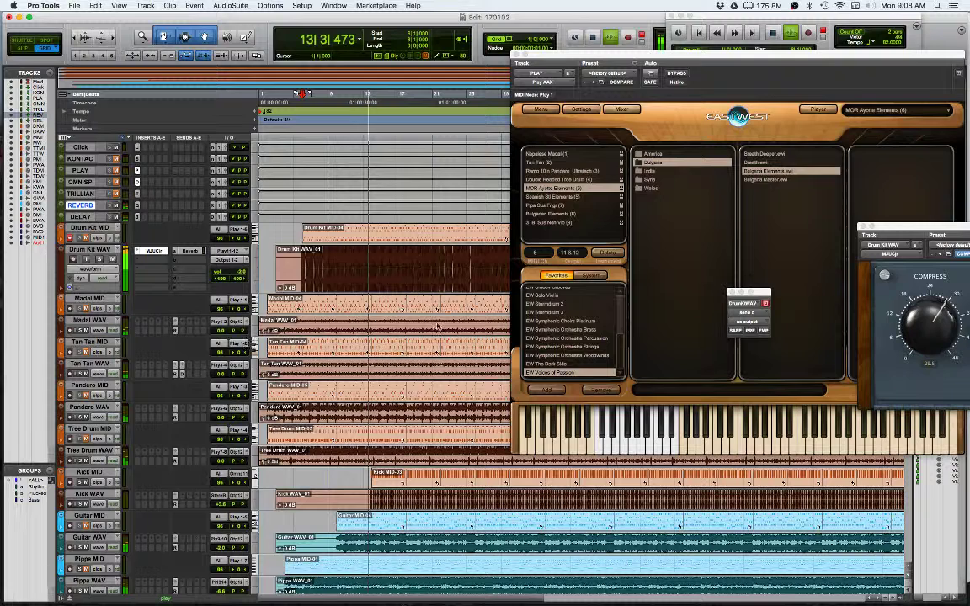
pyautogui.click(729, 292)
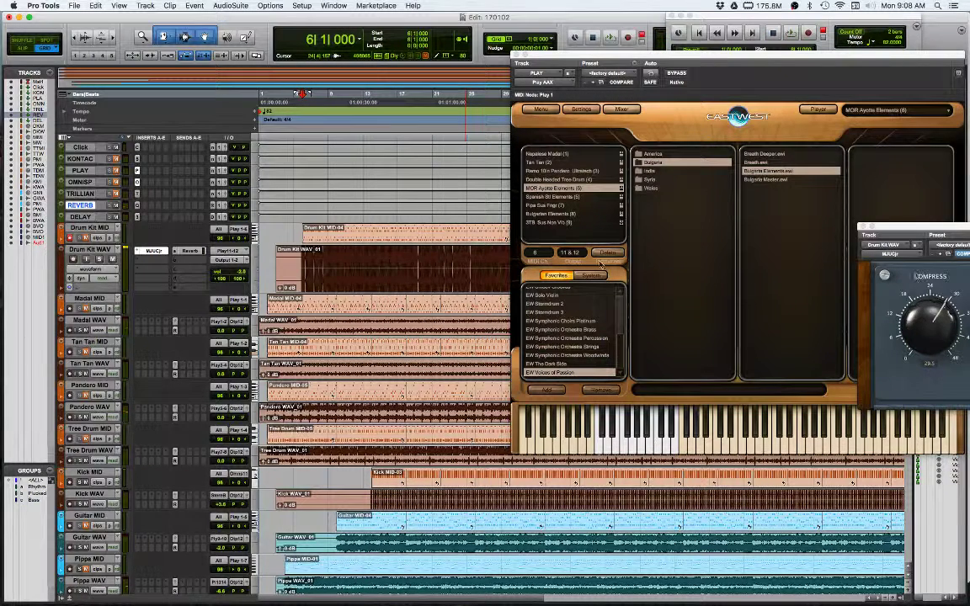
# - Close the Play instrument window and show the volume automation lane under the Drum Kit WAV track
pyautogui.click(517, 55)
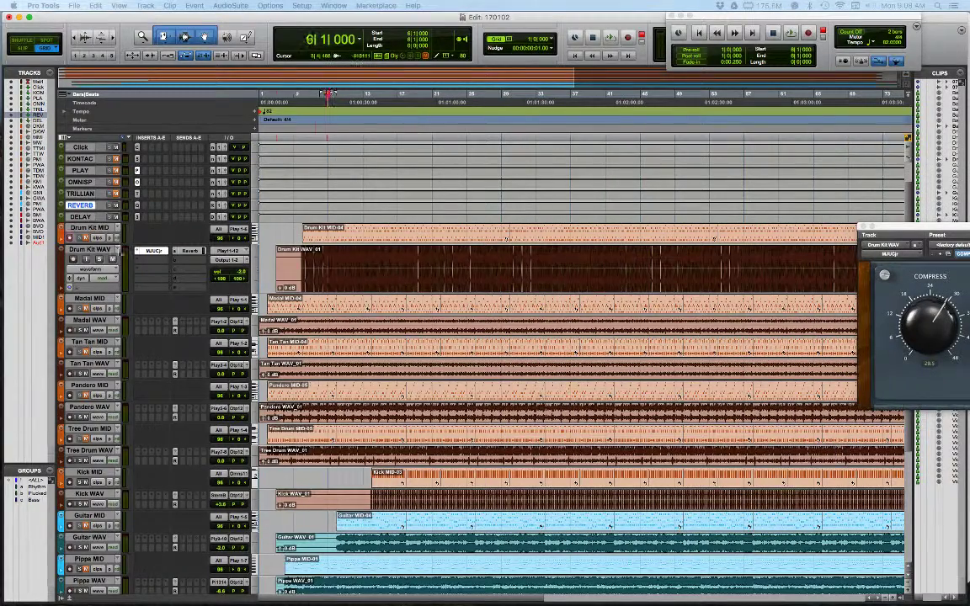
pyautogui.click(58, 288)
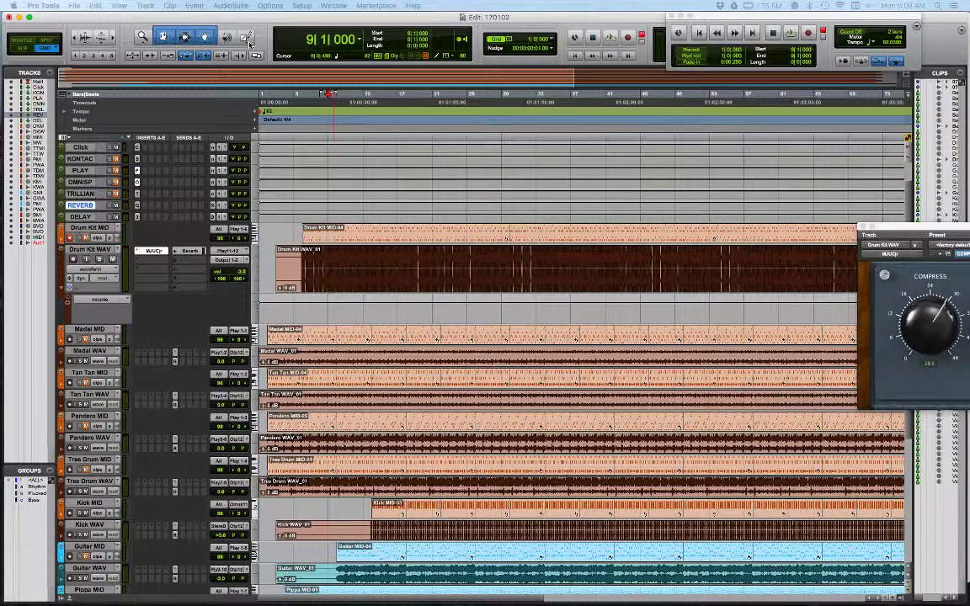
# - Draw a freehand volume curve from about bar 9 to bar 35 on the Drum Kit WAV track and audition it from bar 10
pyautogui.moveTo(247, 38); pyautogui.dragTo(271, 35)
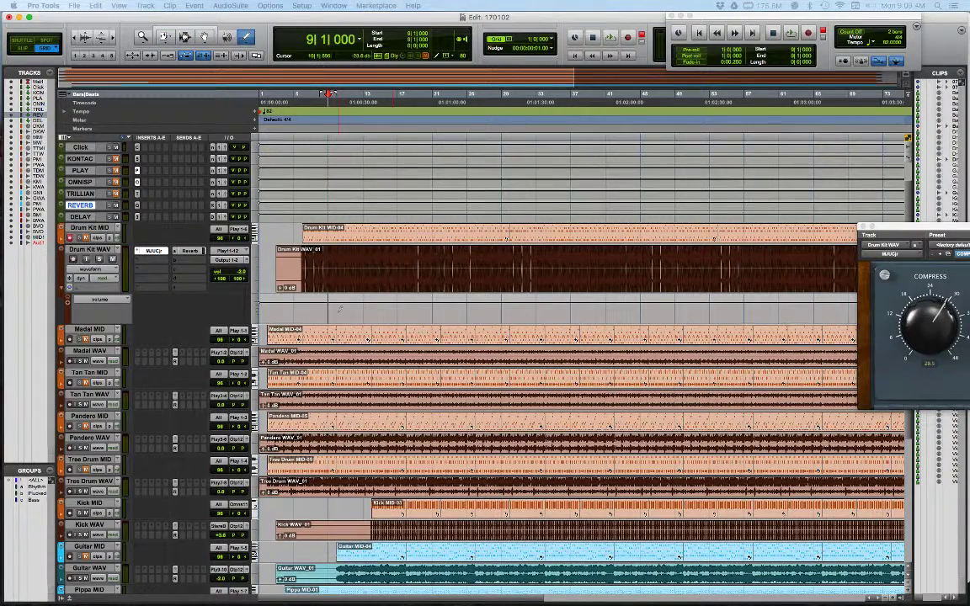
pyautogui.moveTo(335, 300)
pyautogui.mouseDown()
pyautogui.moveTo(354, 309)
pyautogui.moveTo(476, 305)
pyautogui.moveTo(555, 318)
pyautogui.mouseUp()
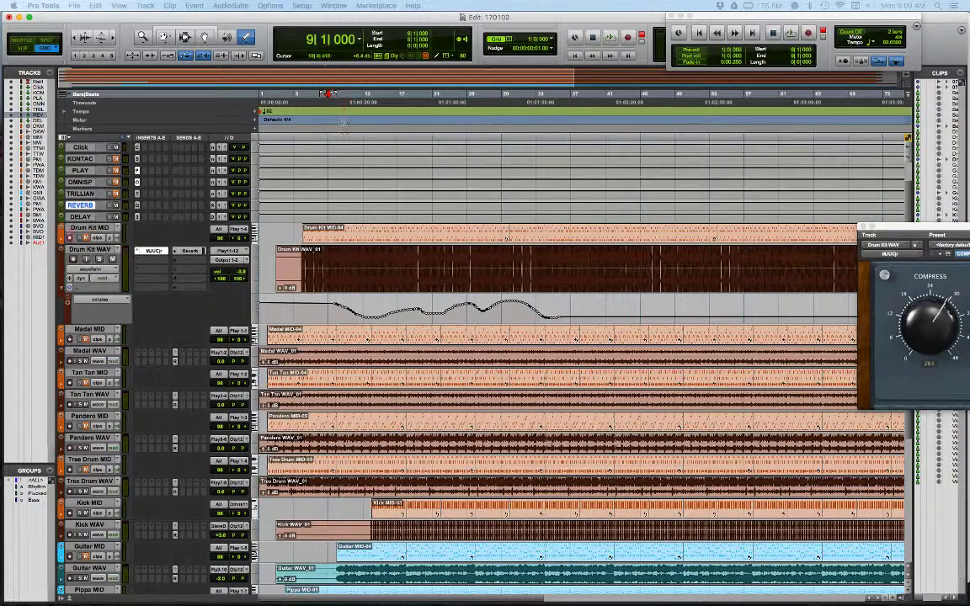
pyautogui.click(344, 219)
pyautogui.press('space')
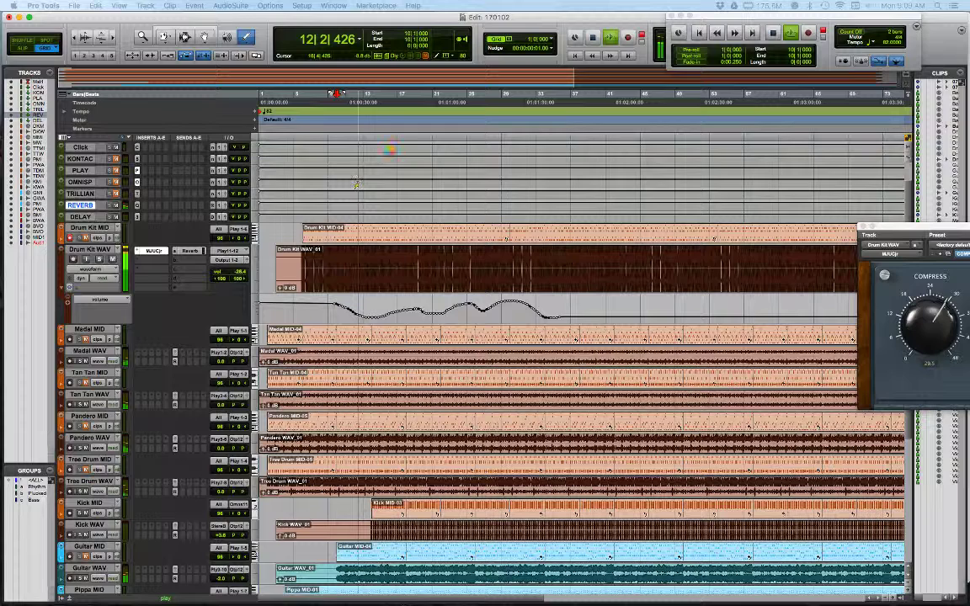
pyautogui.click(440, 94)
pyautogui.press('space')
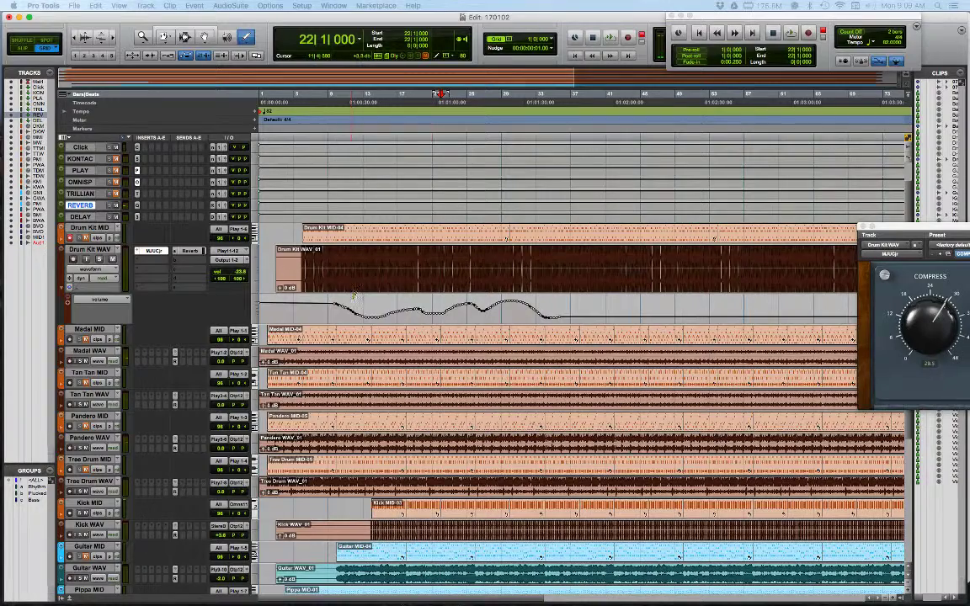
# - Undo the drawn volume curve, move the compressor window clear of the drum clips, and return to the Smart Tool
pyautogui.press('super+z')
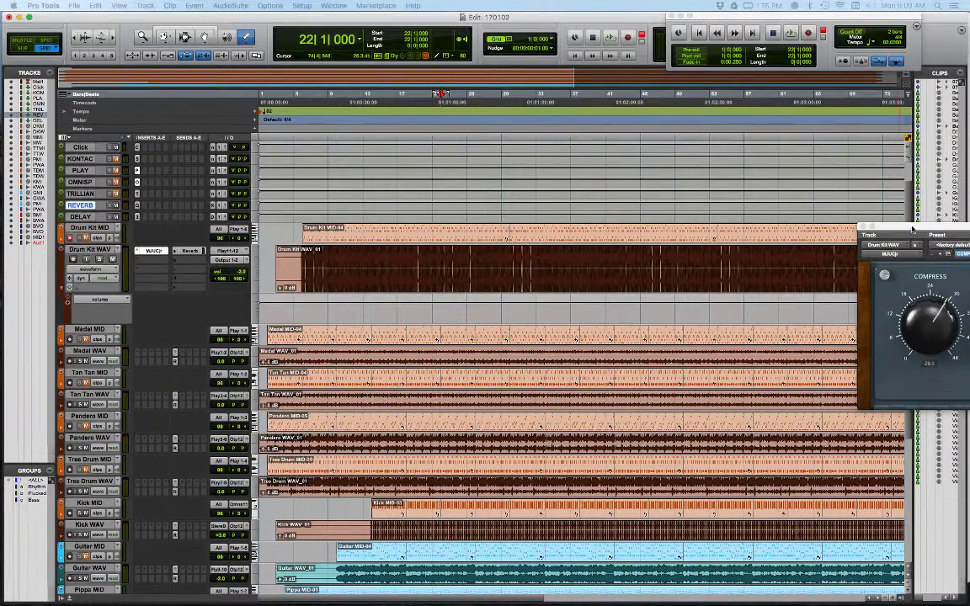
pyautogui.moveTo(911, 226); pyautogui.dragTo(538, 63)
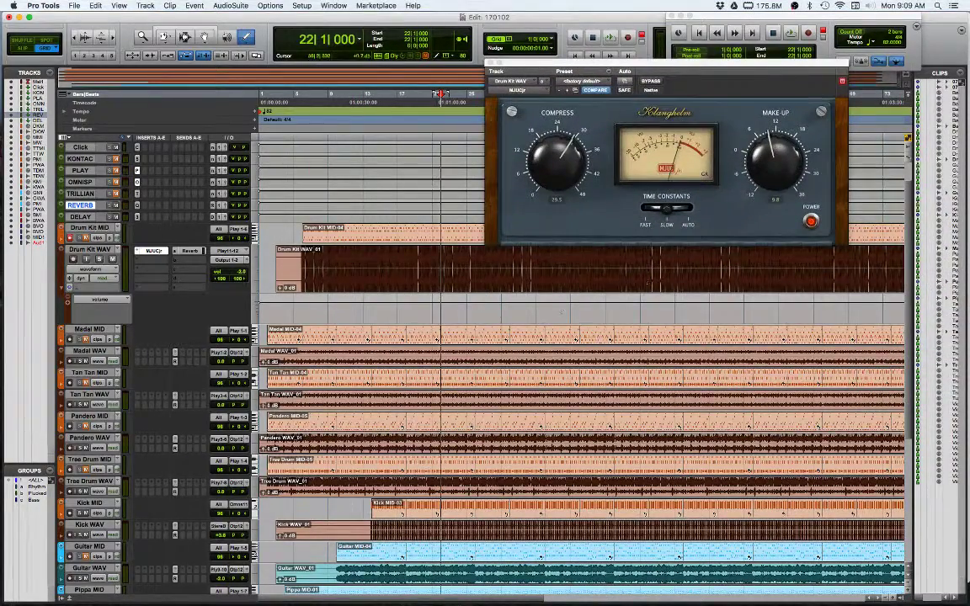
pyautogui.moveTo(505, 61); pyautogui.dragTo(320, 13)
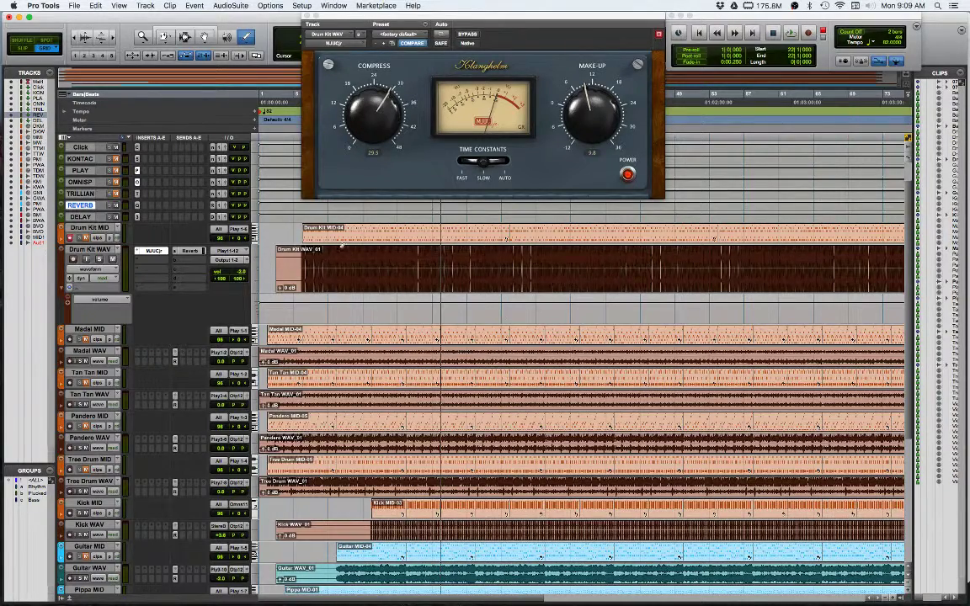
pyautogui.click(174, 29)
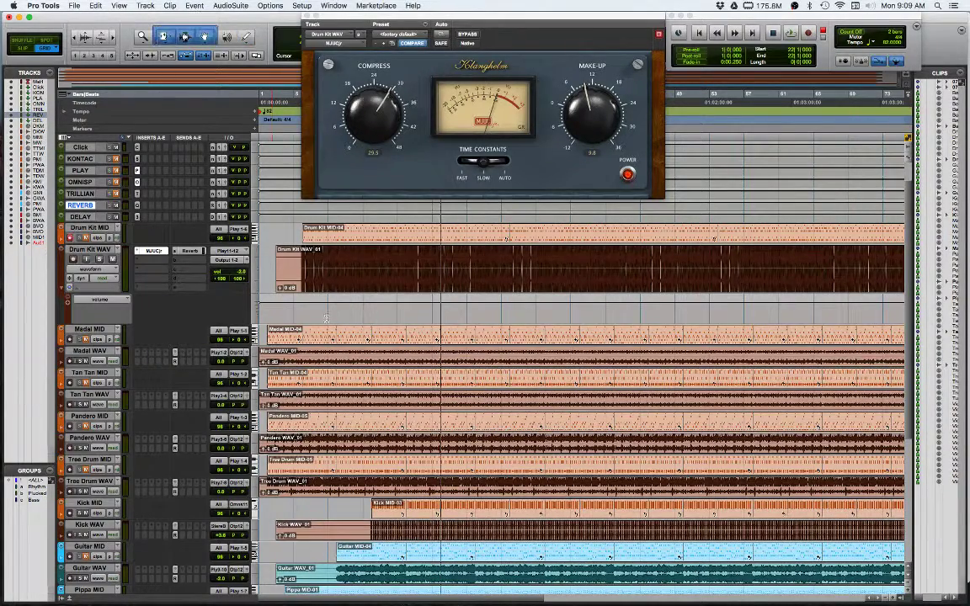
# - Separate bars 17 to 24 of the Drum Kit WAV clip and copy that section to bar 29
pyautogui.click(376, 260)
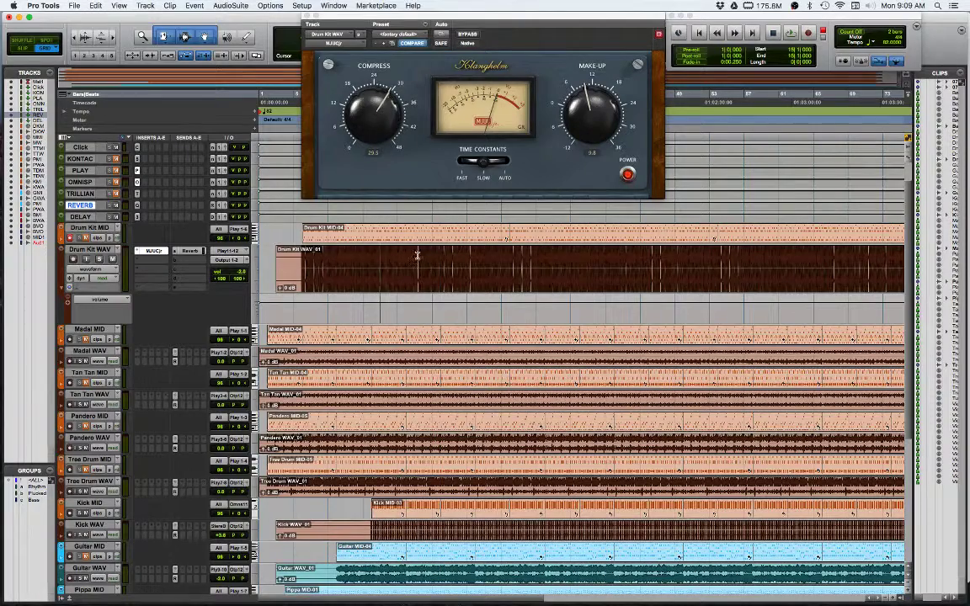
pyautogui.click(416, 255)
pyautogui.moveTo(398, 260); pyautogui.dragTo(459, 264)
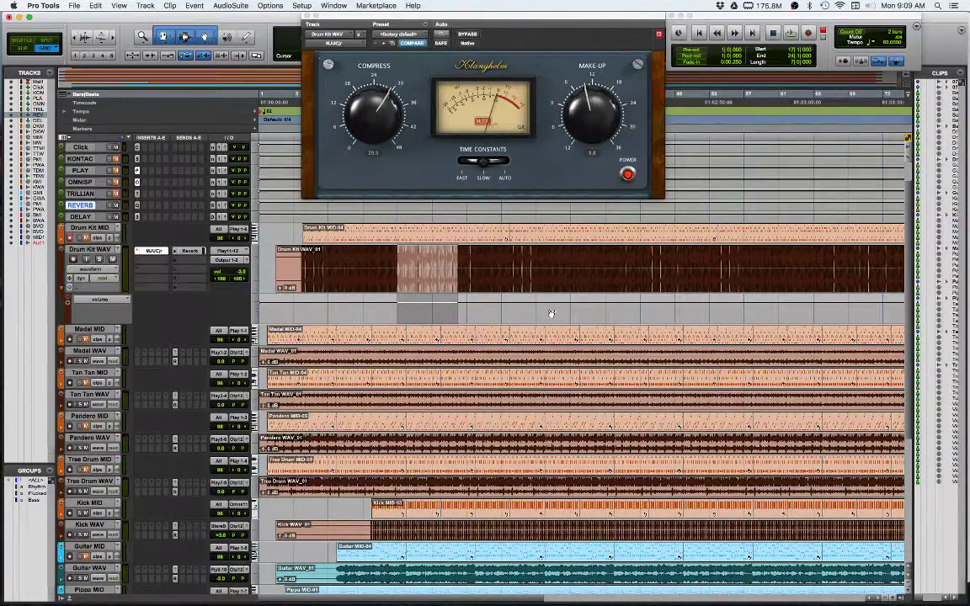
pyautogui.press('super+e')
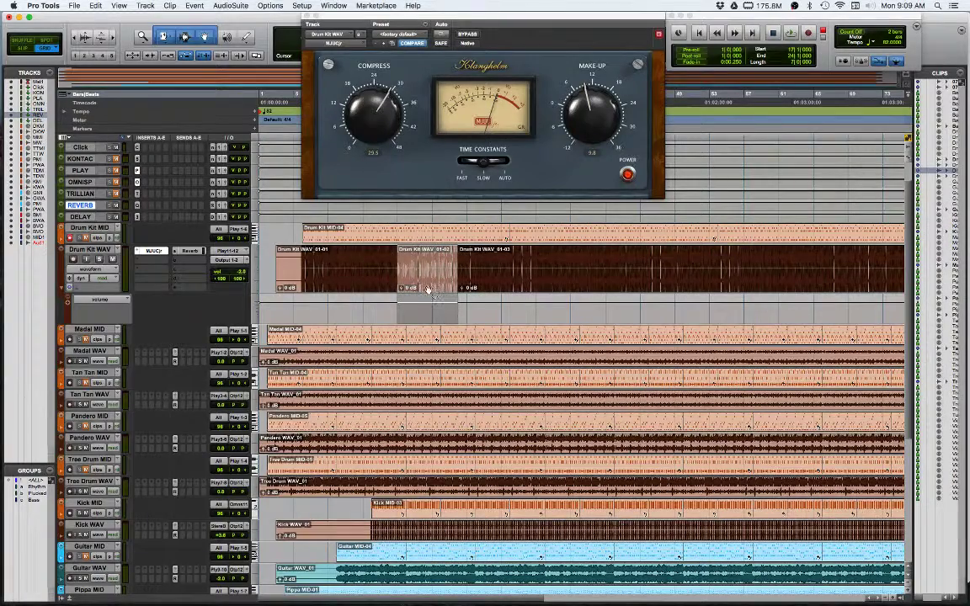
pyautogui.moveTo(437, 285); pyautogui.dragTo(543, 284)
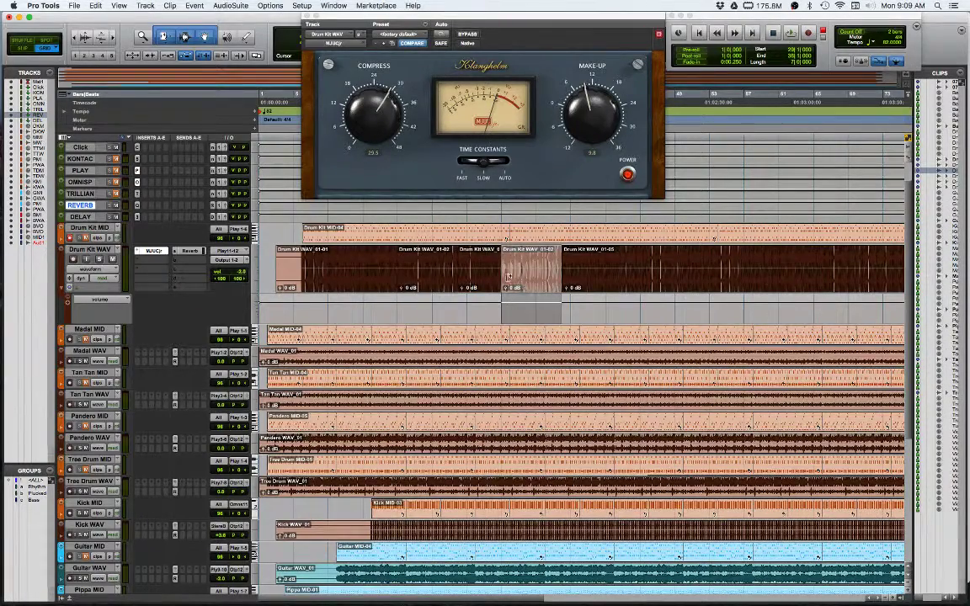
# - Audition the Drum Kit WAV edit briefly from bar 28 and from bar 32
pyautogui.click(495, 261)
pyautogui.press('space')
pyautogui.press('space')
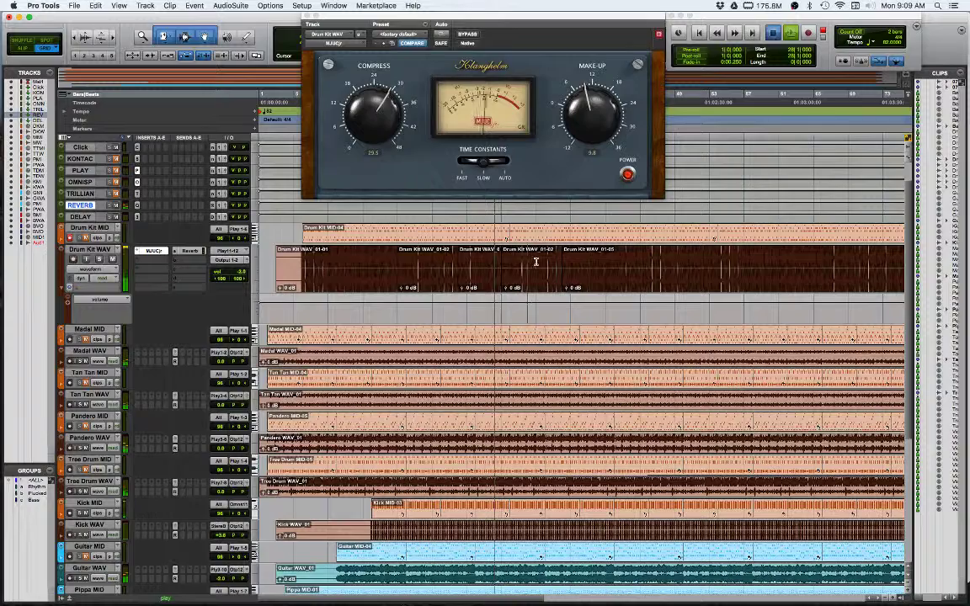
pyautogui.click(533, 263)
pyautogui.press('space')
pyautogui.press('space')
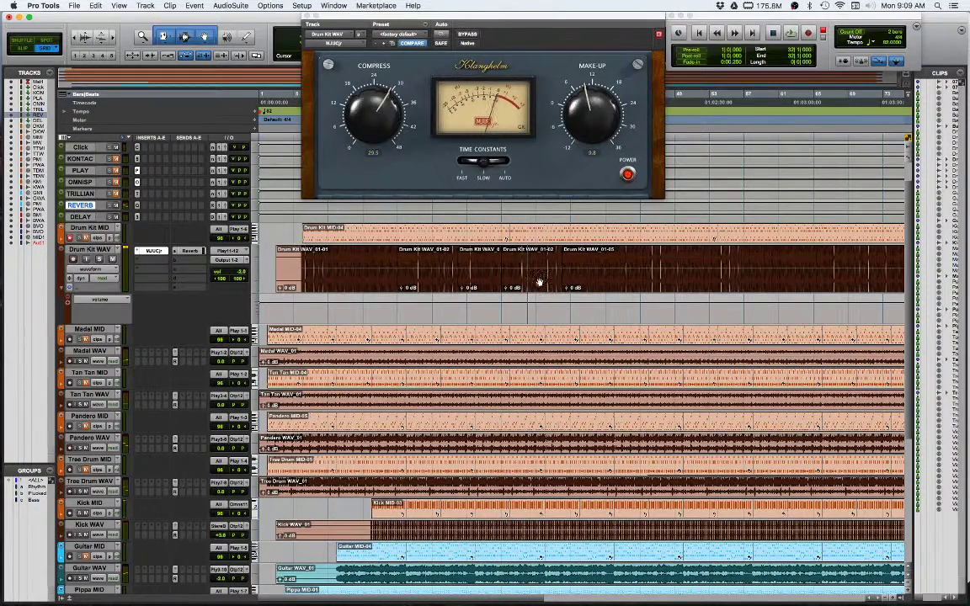
# - Undo the copying and the separation of the Drum Kit WAV section
pyautogui.press('super+z')
pyautogui.press('super+z')
pyautogui.click(473, 258)
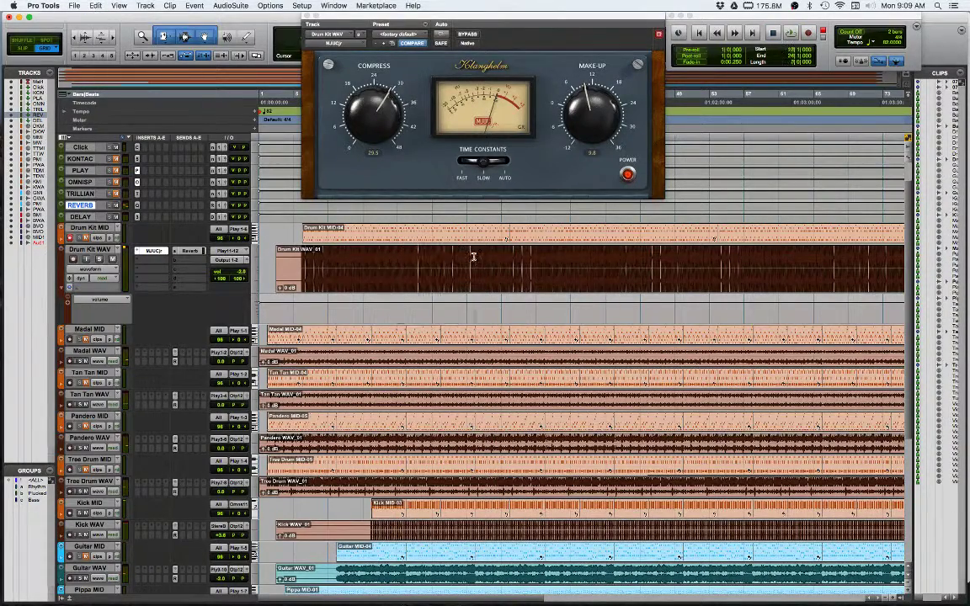
# - Split the Drum Kit WAV clip at bar 31 and fade it out from bar 24 to bar 31
pyautogui.click(520, 259)
pyautogui.press('super+e')
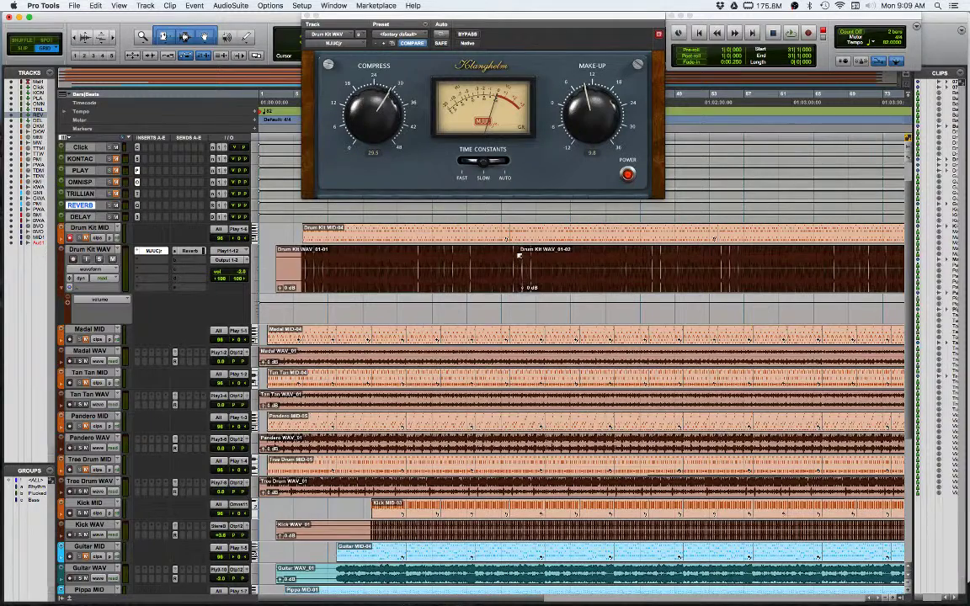
pyautogui.click(515, 251)
pyautogui.moveTo(514, 250); pyautogui.dragTo(459, 251)
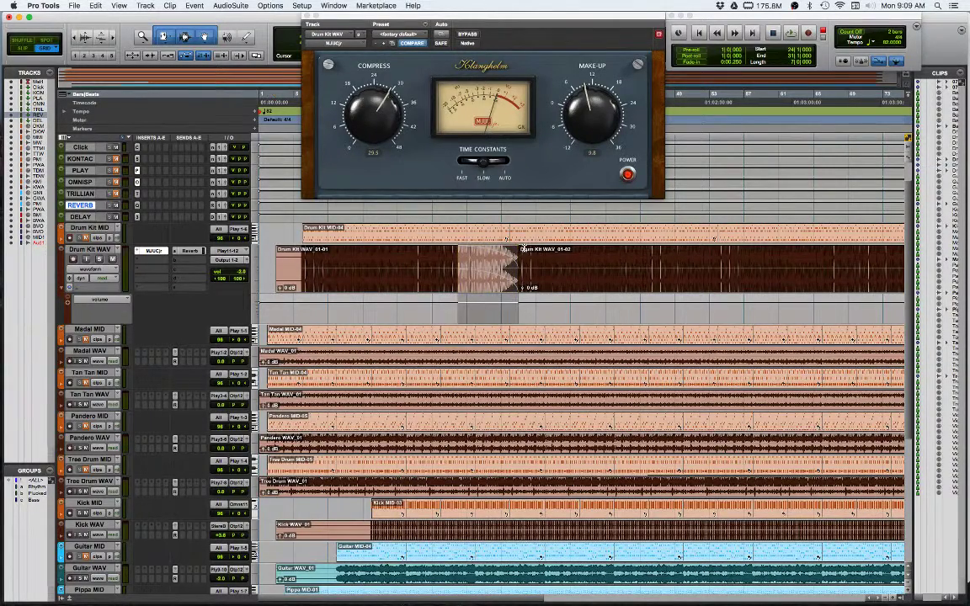
# - Fade in the Drum Kit WAV clip from its start at bar 31 and audition the edit from bar 28
pyautogui.moveTo(524, 250); pyautogui.dragTo(591, 259)
pyautogui.click(495, 251)
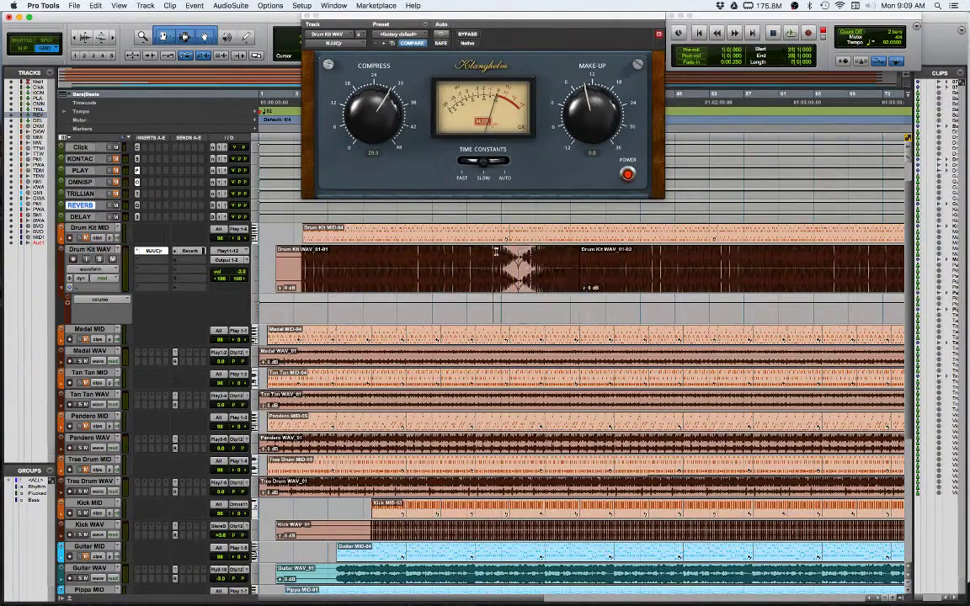
pyautogui.press('space')
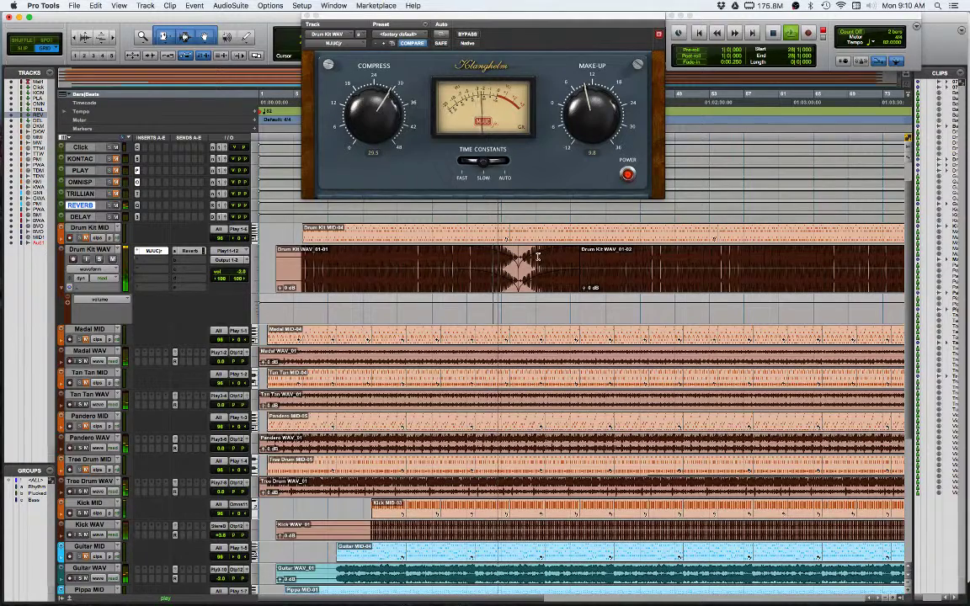
pyautogui.press('space')
# - Undo the fades and the split on the Drum Kit WAV clip and play from bar 24
pyautogui.press('super+z')
pyautogui.press('super+z')
pyautogui.press('super+z')
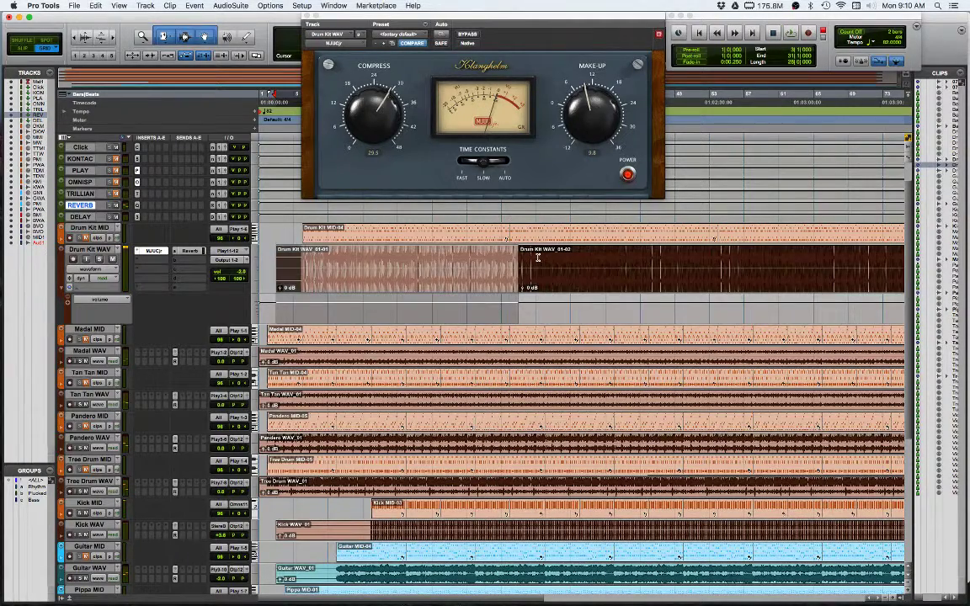
pyautogui.click(460, 266)
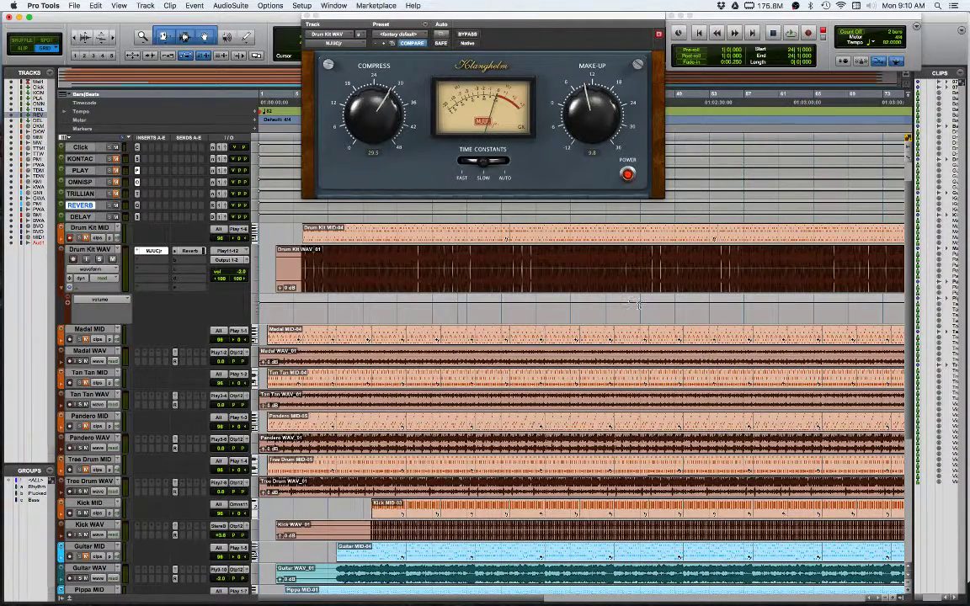
pyautogui.press('space')
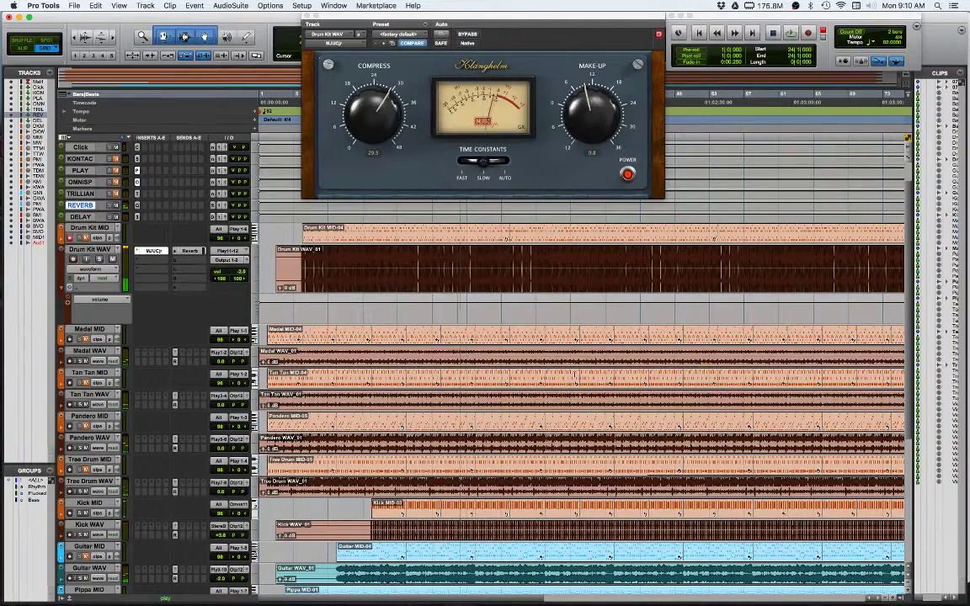
# - Enlarge the Madal MID track and display its note velocities
pyautogui.scroll(1, 410, 282)
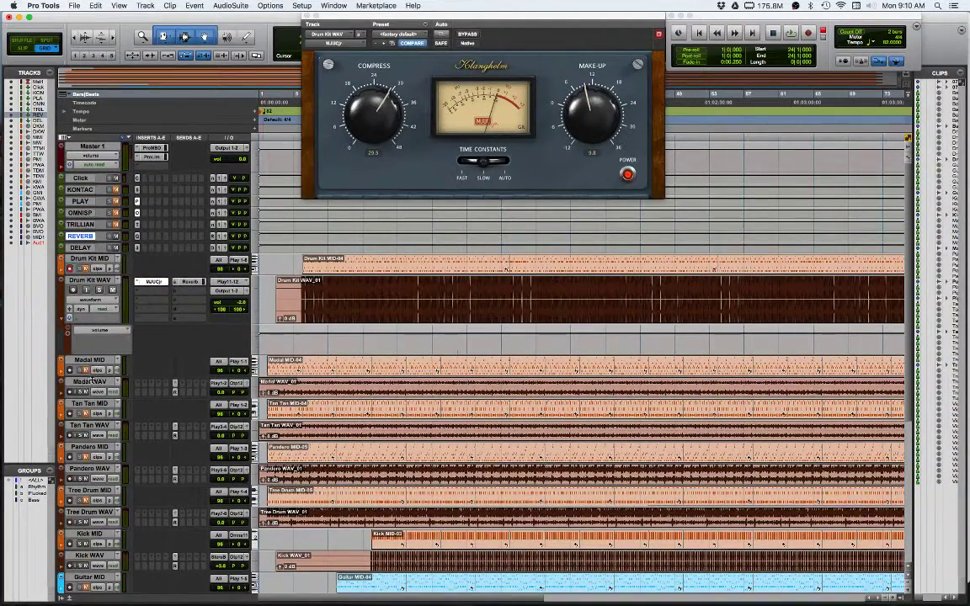
pyautogui.moveTo(93, 378); pyautogui.dragTo(96, 415)
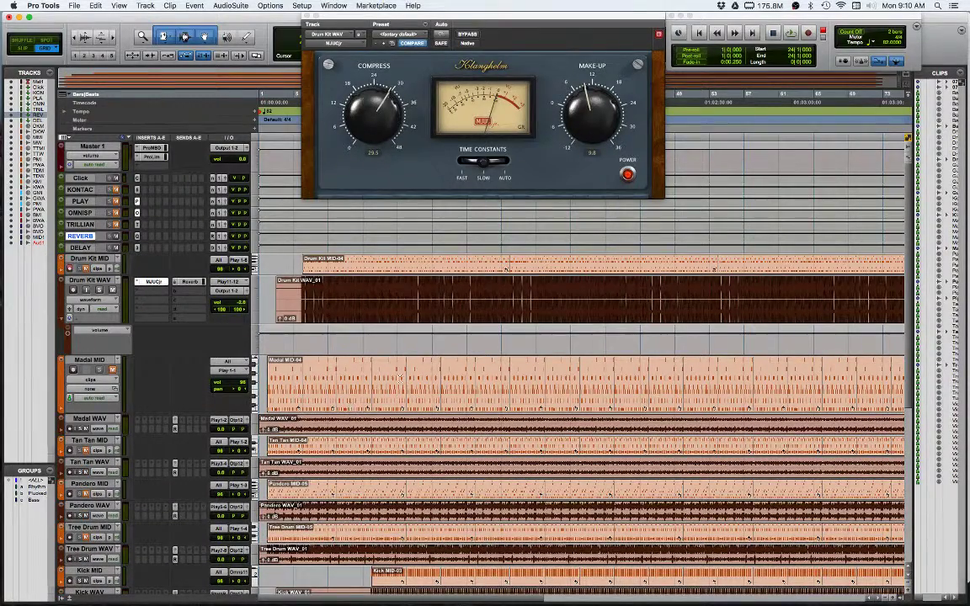
pyautogui.click(92, 382)
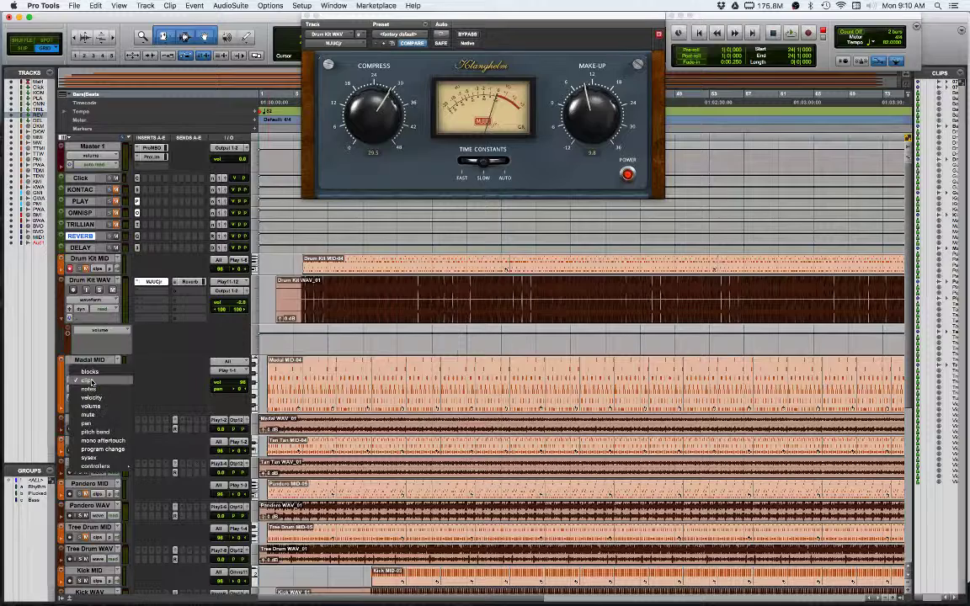
pyautogui.click(88, 355)
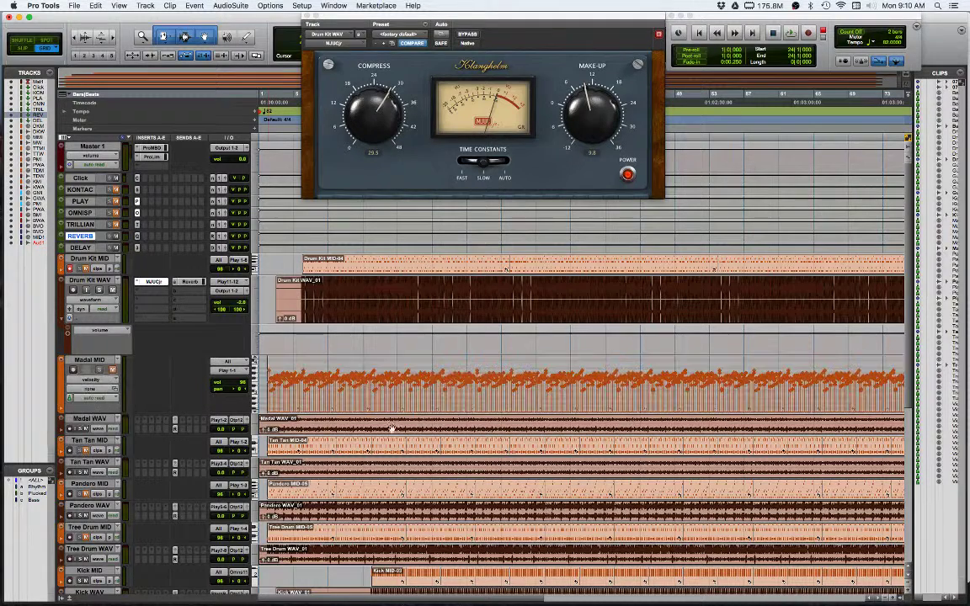
# - Display the sustain controller data on the Madal MID track
pyautogui.click(92, 381)
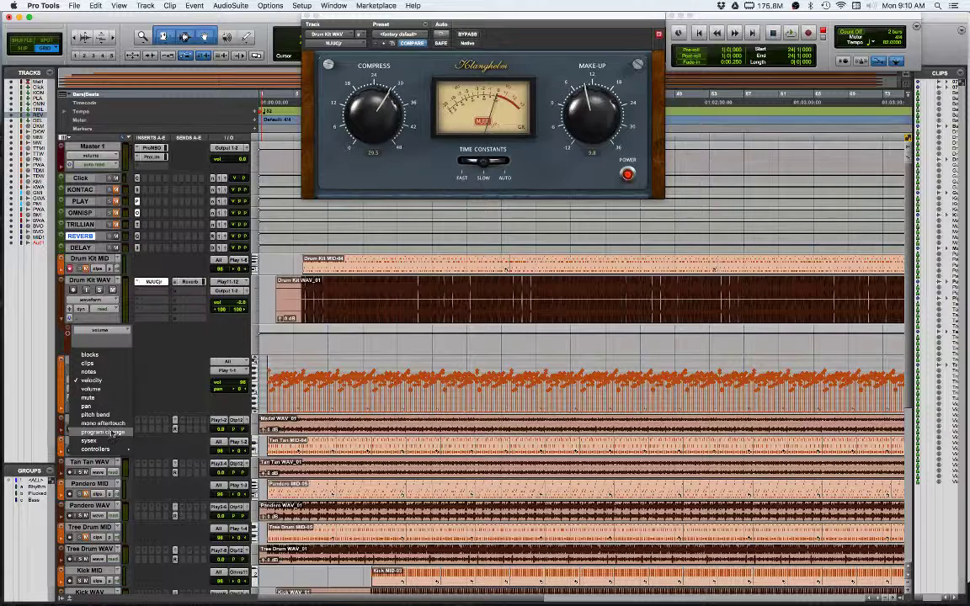
pyautogui.moveTo(97, 449)
pyautogui.click(157, 453)
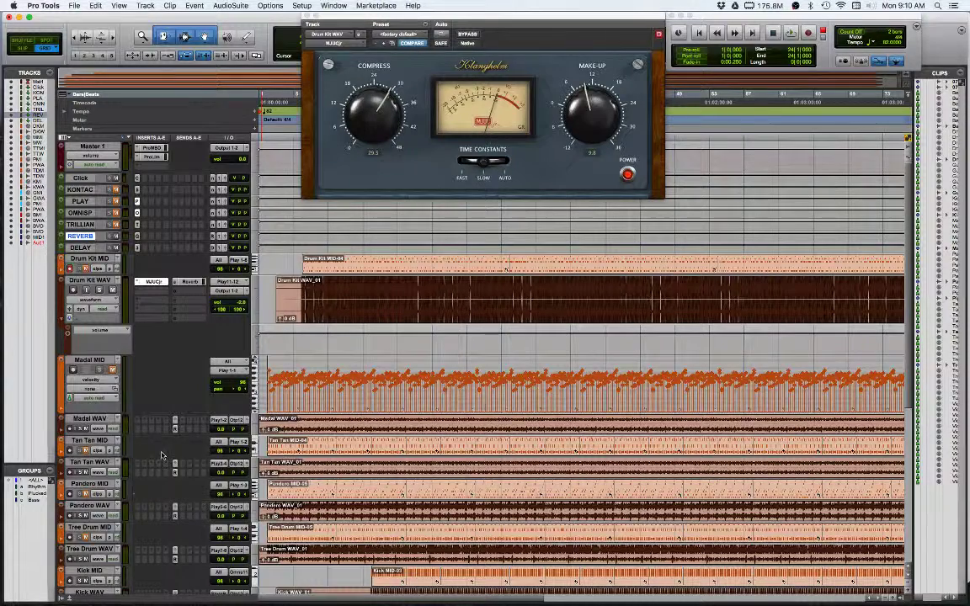
pyautogui.click(91, 379)
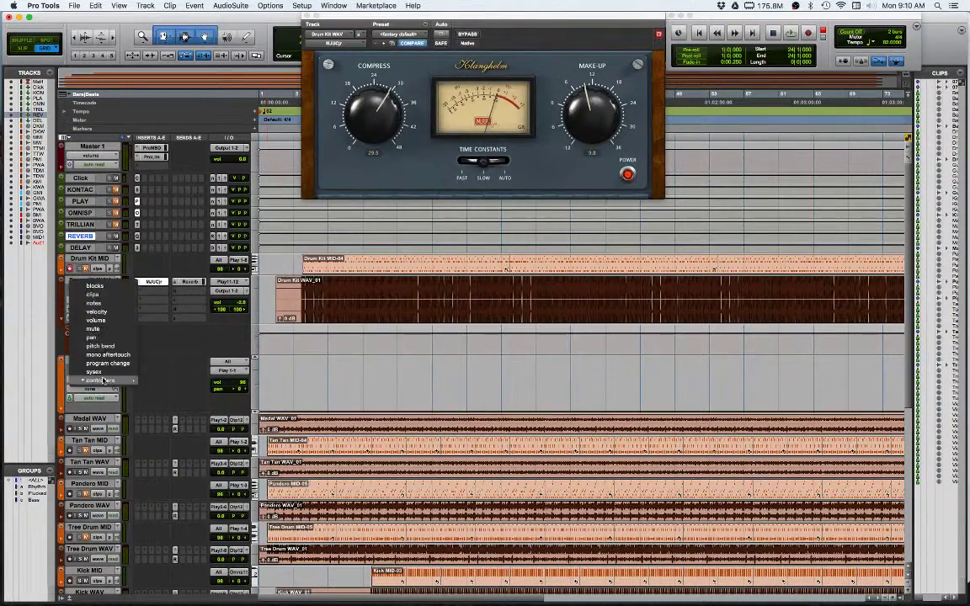
pyautogui.moveTo(103, 379)
pyautogui.click(179, 418)
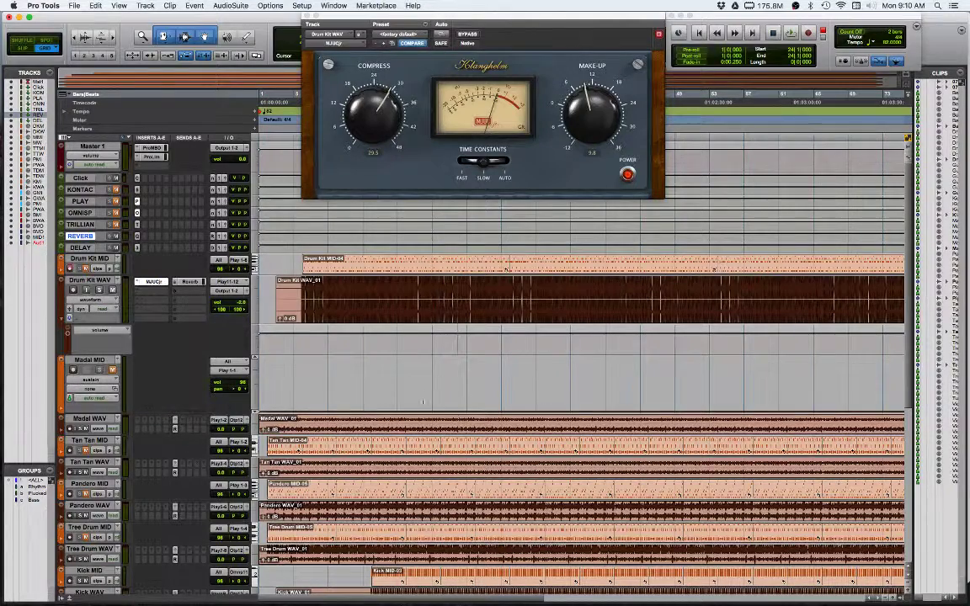
# - Look through the Madal MID track in notes view and return it to clips view
pyautogui.click(101, 337)
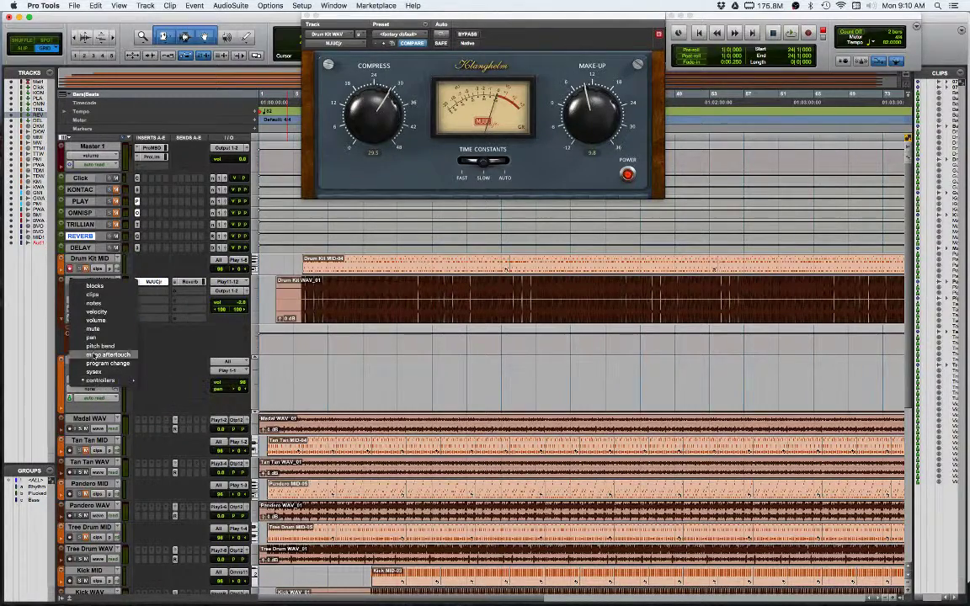
pyautogui.click(95, 302)
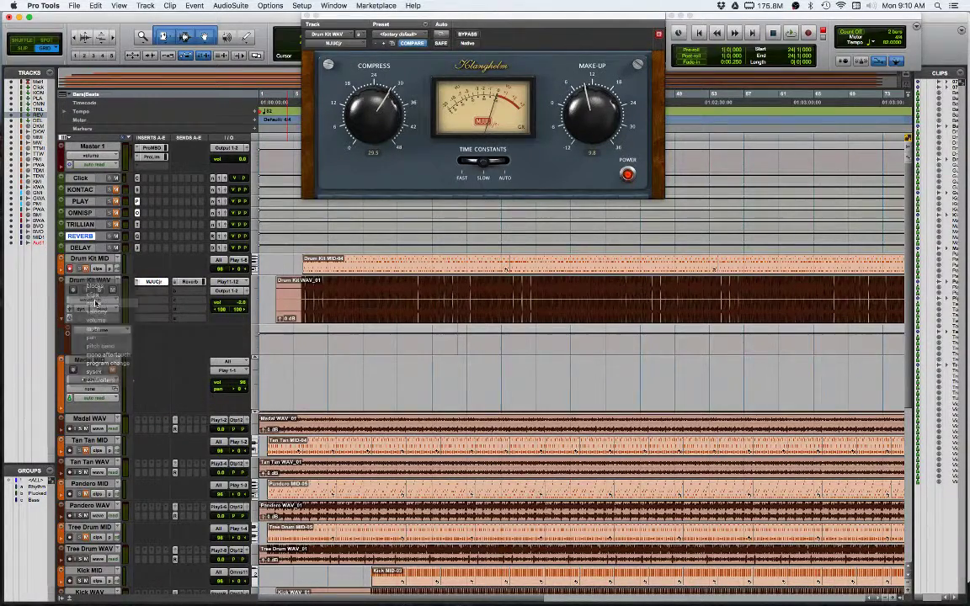
pyautogui.click(256, 412)
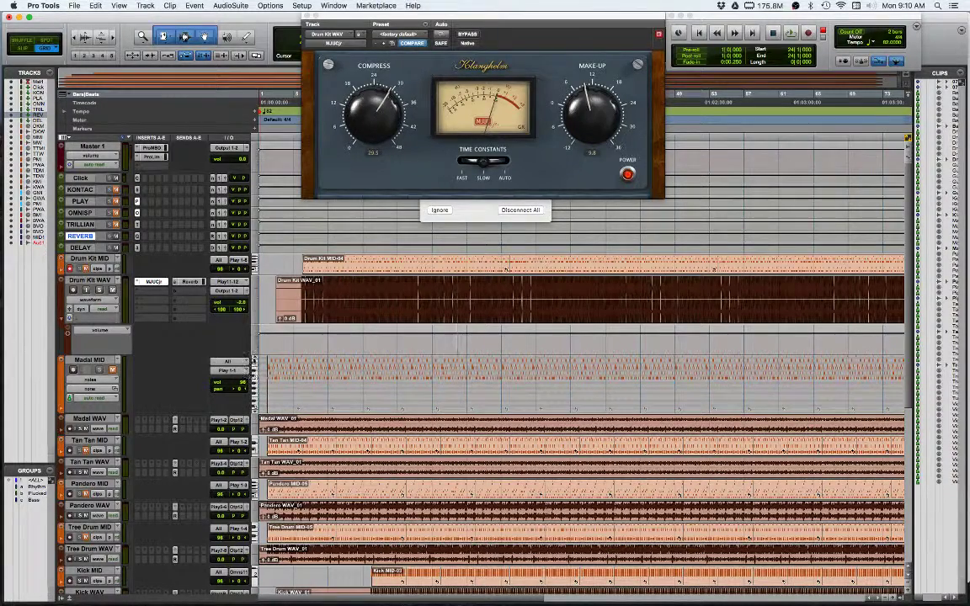
pyautogui.click(255, 361)
pyautogui.click(255, 360)
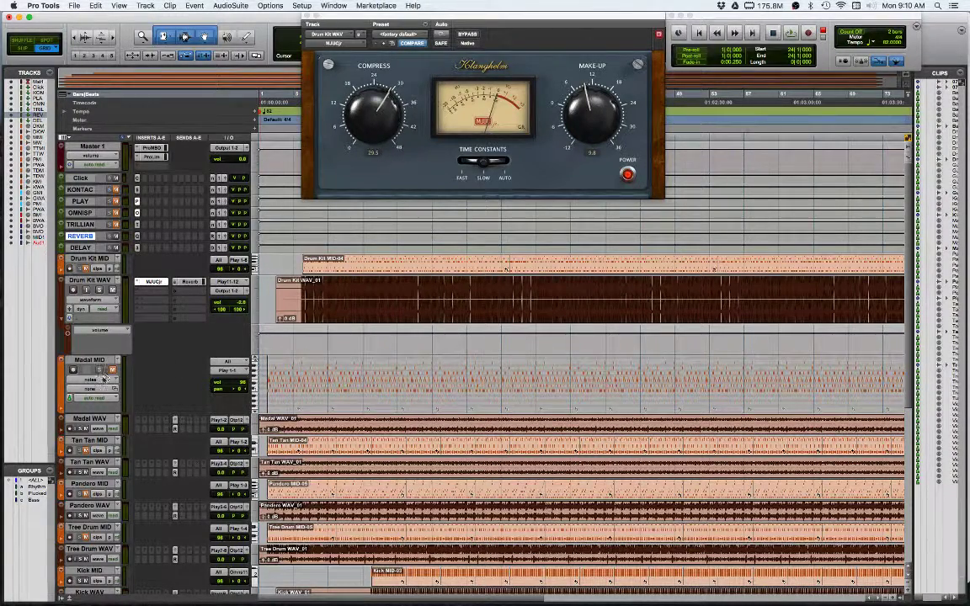
pyautogui.click(104, 379)
pyautogui.click(84, 337)
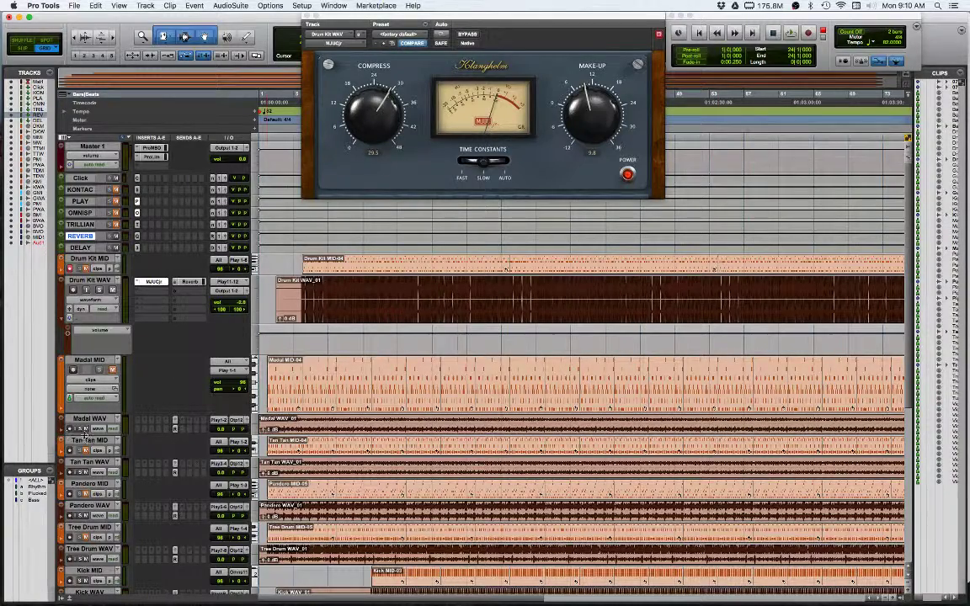
# - Enlarge the Madal WAV track and audition it from bar 7 with solo
pyautogui.moveTo(84, 434); pyautogui.dragTo(83, 483)
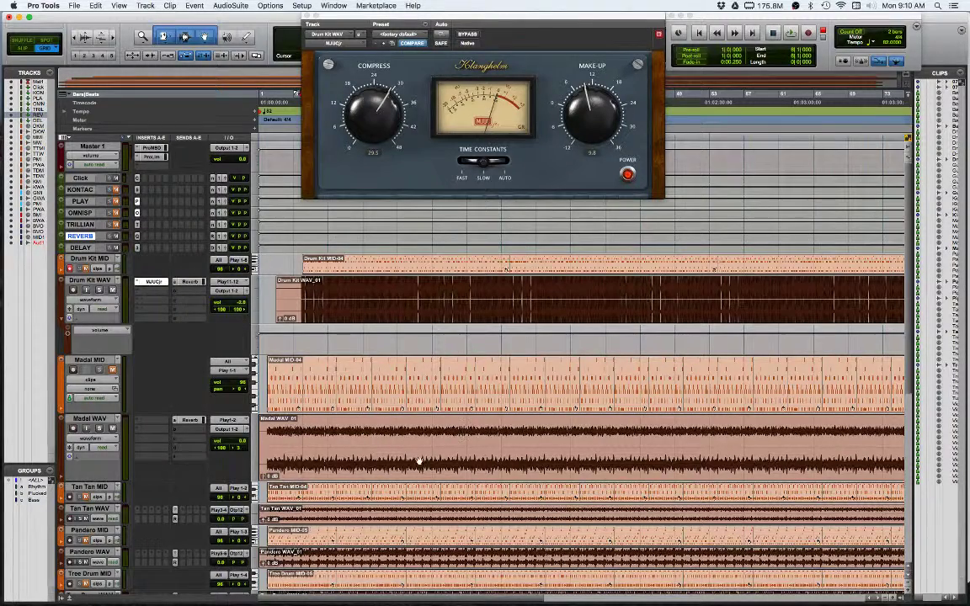
pyautogui.press('space')
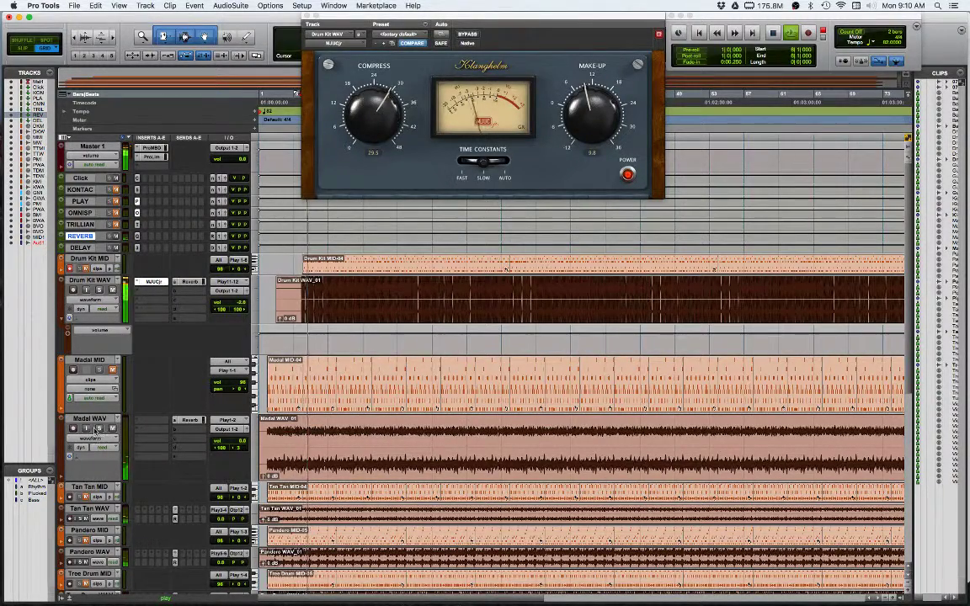
pyautogui.click(98, 429)
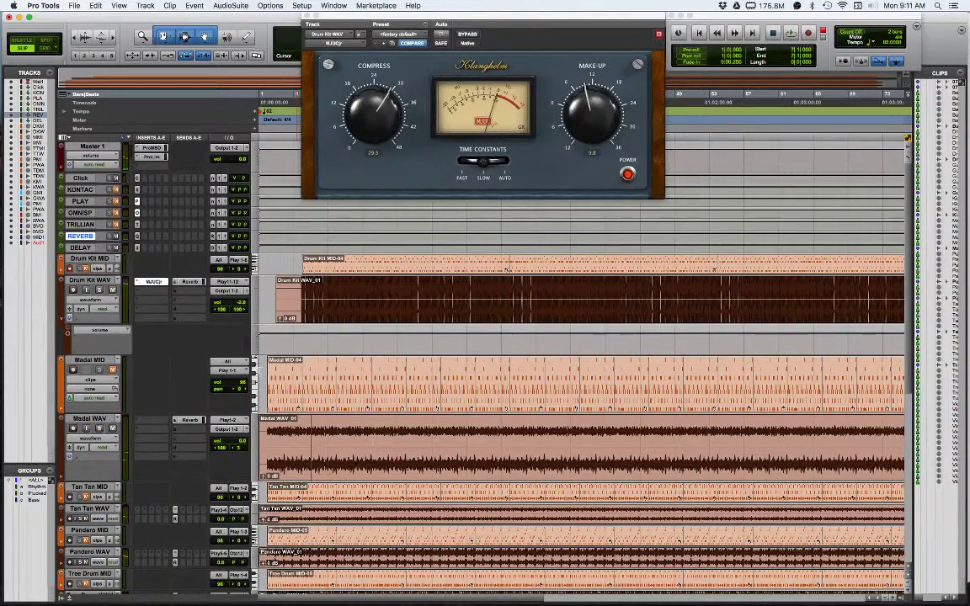
# - Reduce the heights of the Madal WAV and Madal MID tracks
pyautogui.scroll(-3, 366, 434)
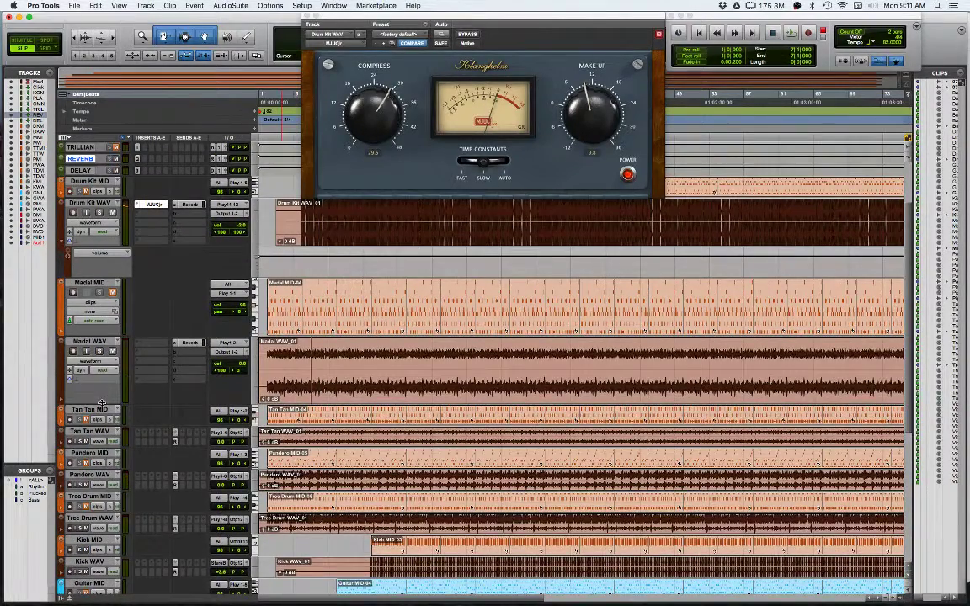
pyautogui.moveTo(100, 402); pyautogui.dragTo(101, 367)
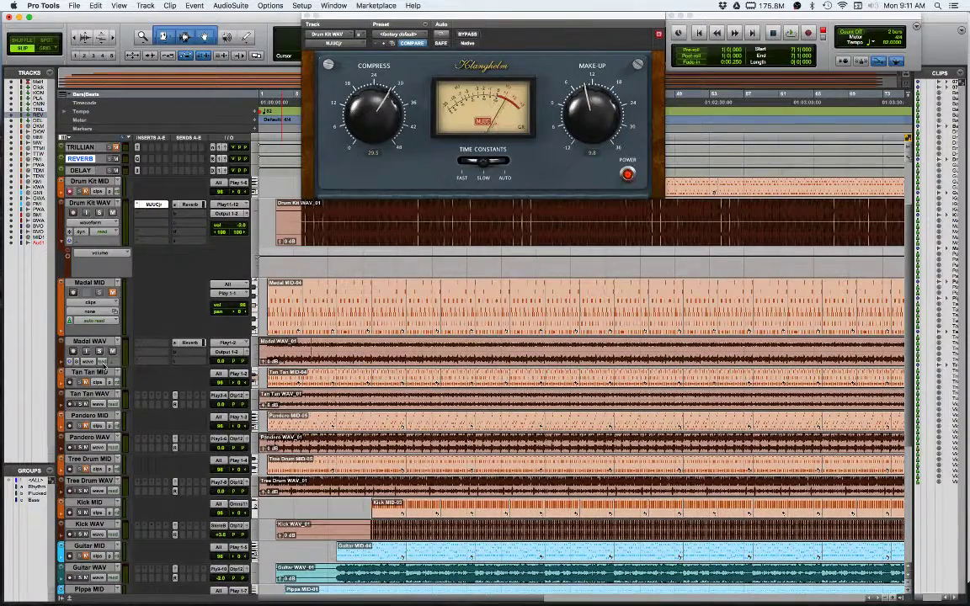
pyautogui.moveTo(101, 321); pyautogui.dragTo(110, 306)
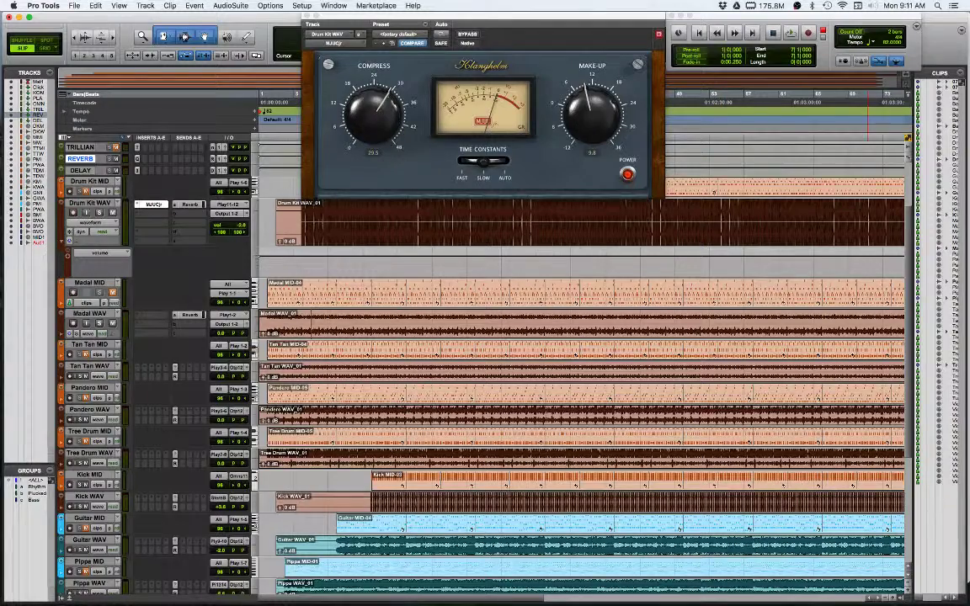
# - Bring the Omnisphere plug-in window into view, look over the remaining tracks, and move the window back off screen
pyautogui.moveTo(969, 89); pyautogui.dragTo(577, 96)
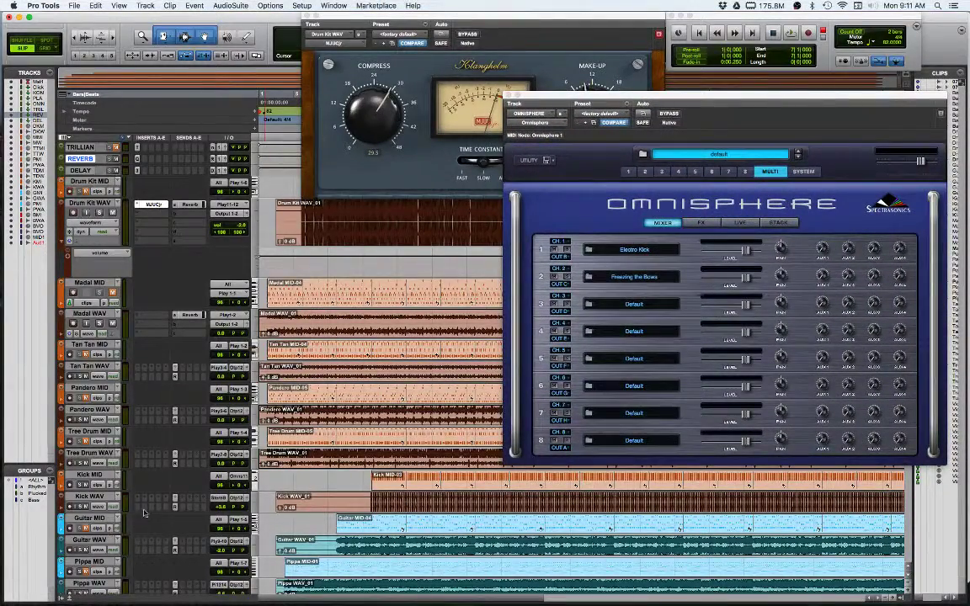
pyautogui.scroll(-5, 133, 497)
pyautogui.scroll(-4, 111, 455)
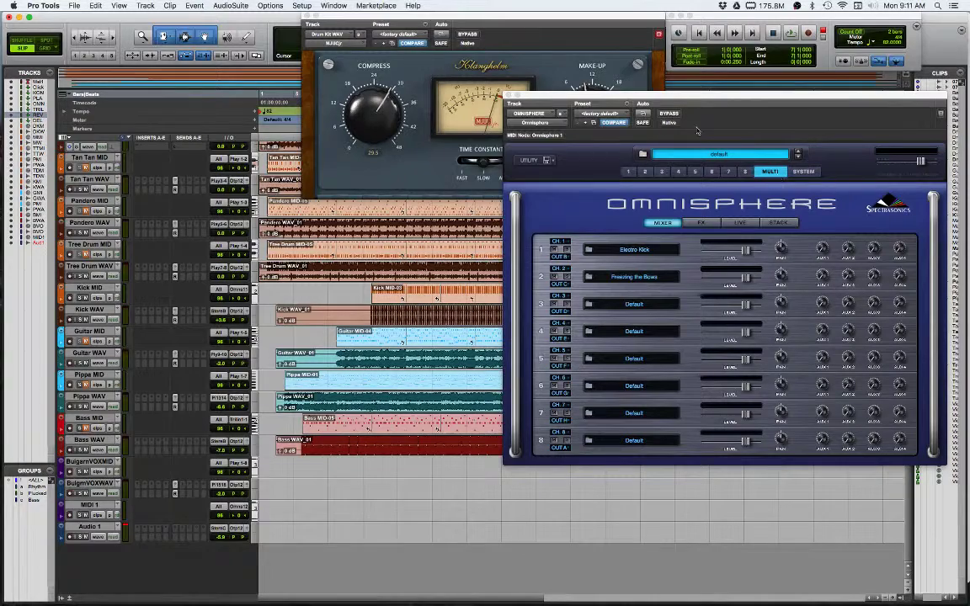
pyautogui.moveTo(674, 97); pyautogui.dragTo(969, 97)
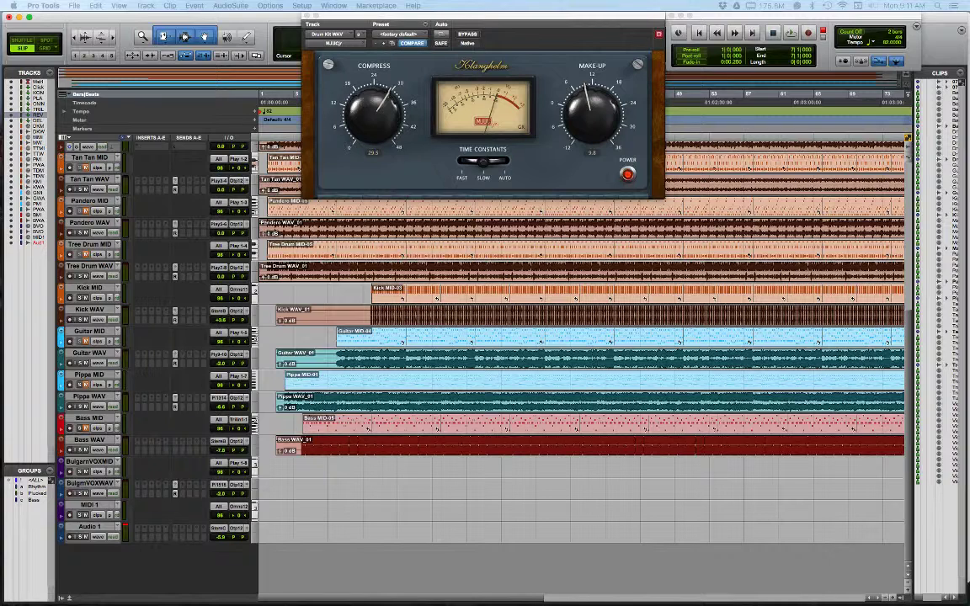
# - Play the whole arrangement from about bar 19
pyautogui.click(686, 124)
pyautogui.scroll(3, 375, 358)
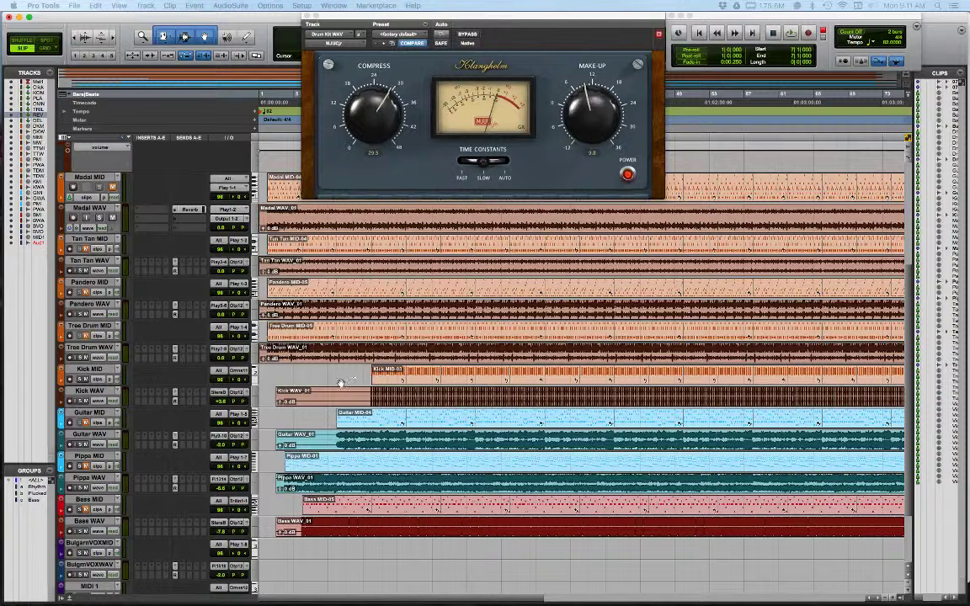
pyautogui.press('space')
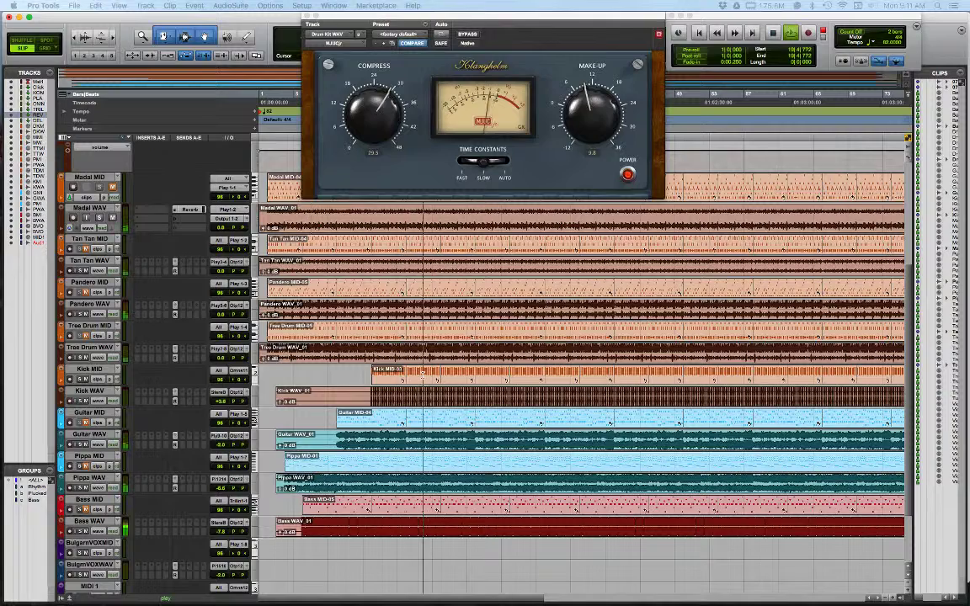